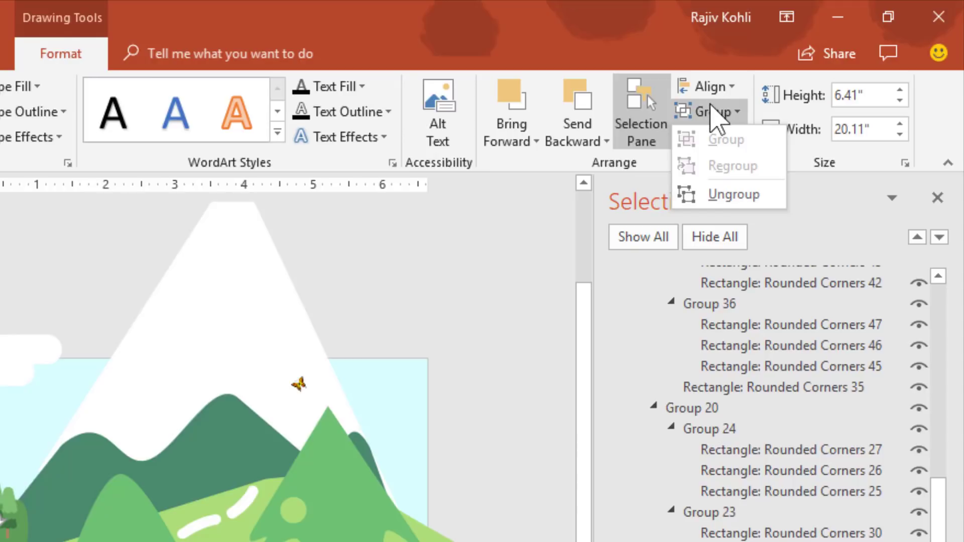
- Ungroup the selected foreground scene layer and its nested group to separate the trees, dashed path and hill
click(713, 114)
click(713, 115)
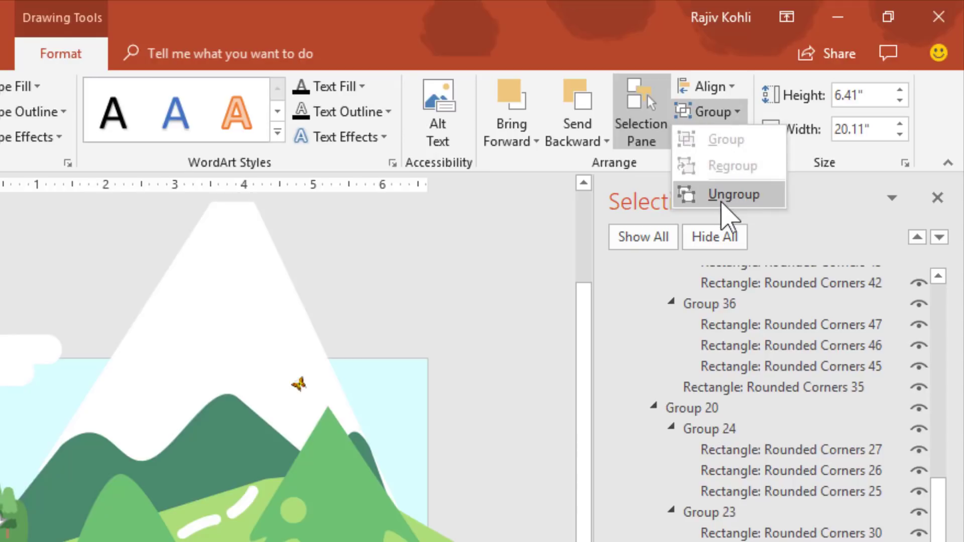
click(723, 197)
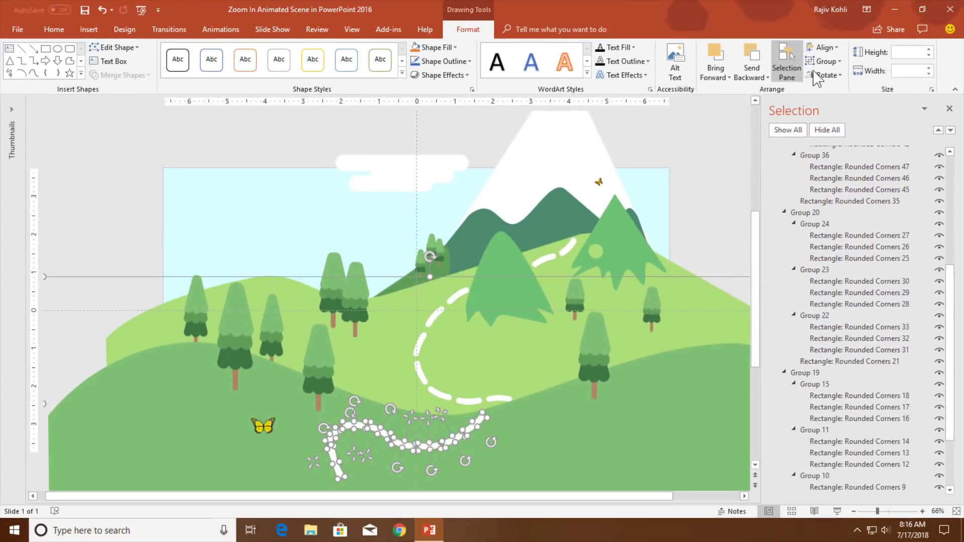
click(824, 61)
click(834, 108)
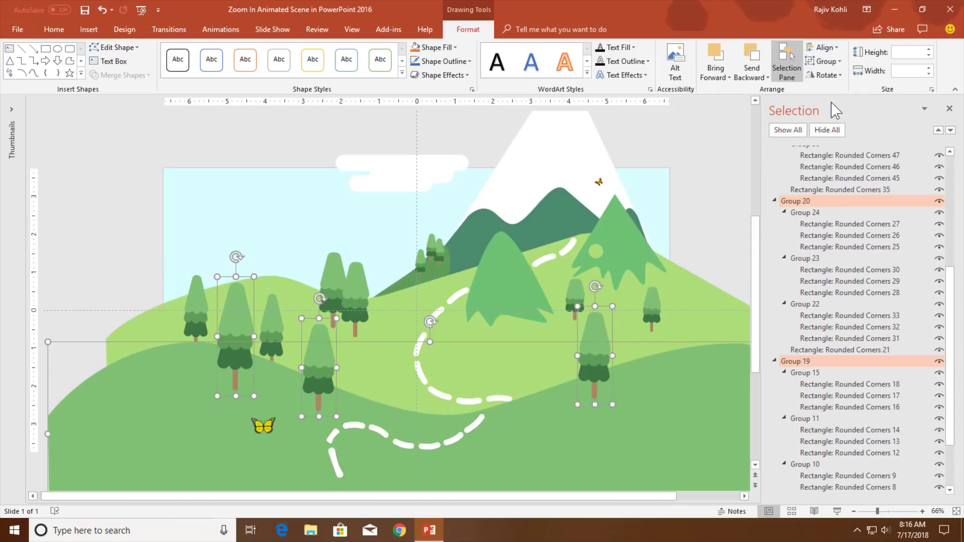
scroll(452, 272, down, 2)
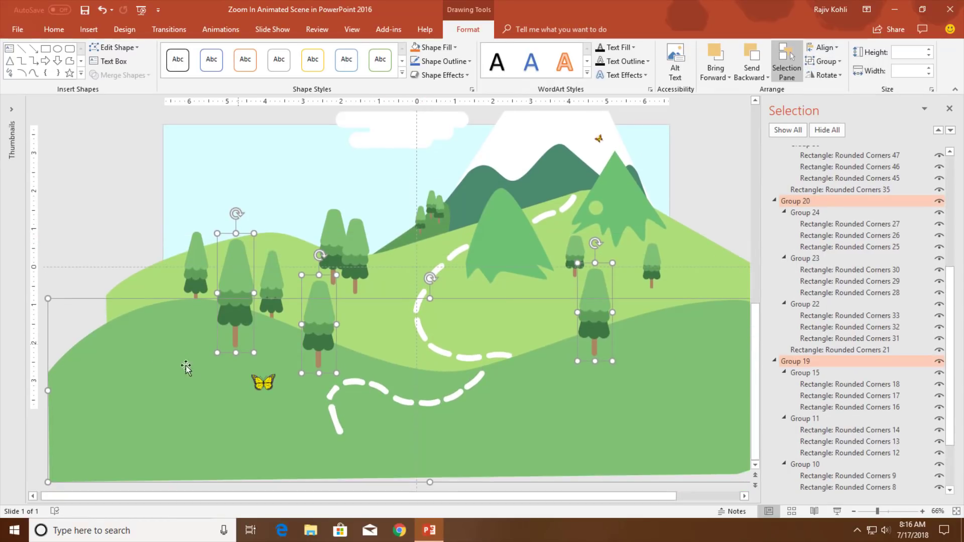
- Ungroup the largest tree on the foreground hill's left side into its foliage sections and trunk
click(93, 256)
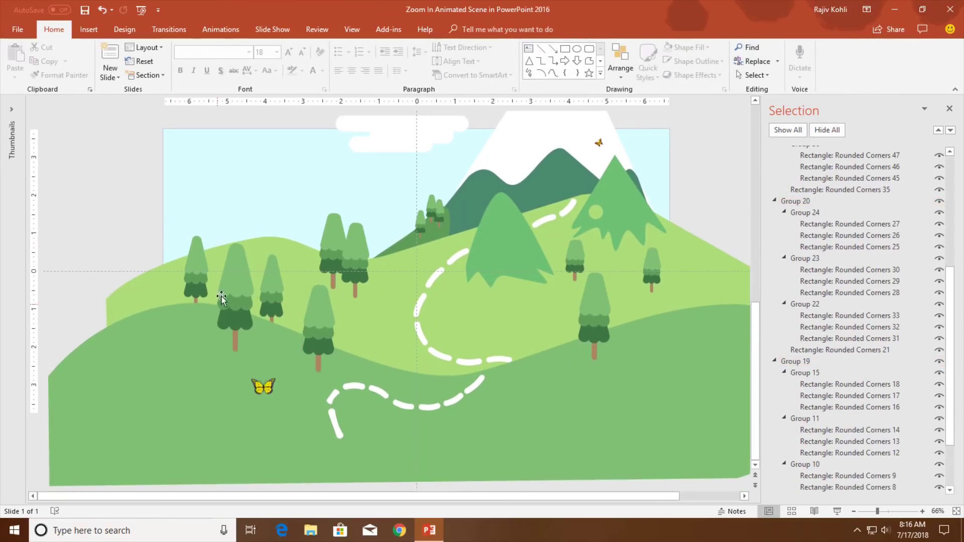
click(232, 282)
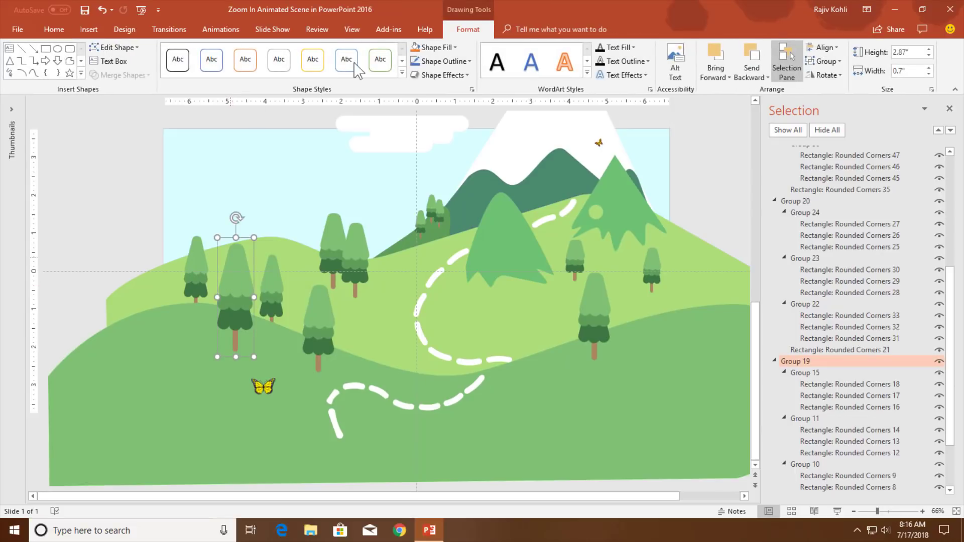
click(824, 61)
click(834, 108)
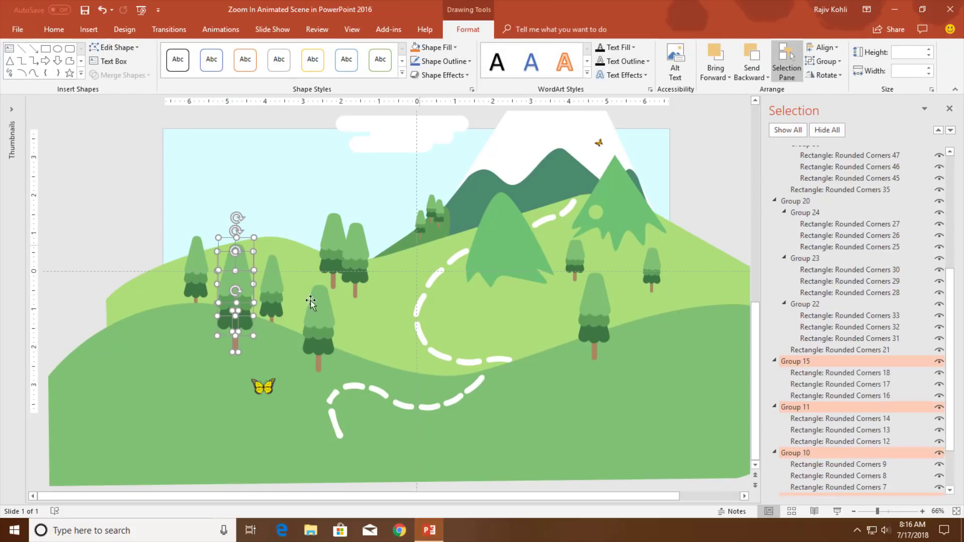
- Move the large tree's top foliage section up into the sky and ungroup it into its rounded rectangles
click(159, 189)
drag(243, 258, 276, 191)
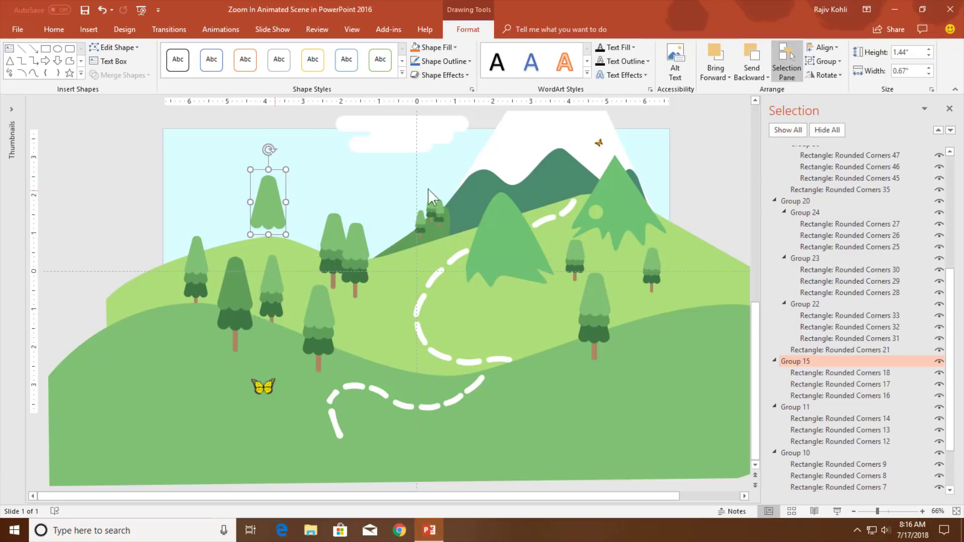
click(824, 75)
click(824, 60)
click(831, 107)
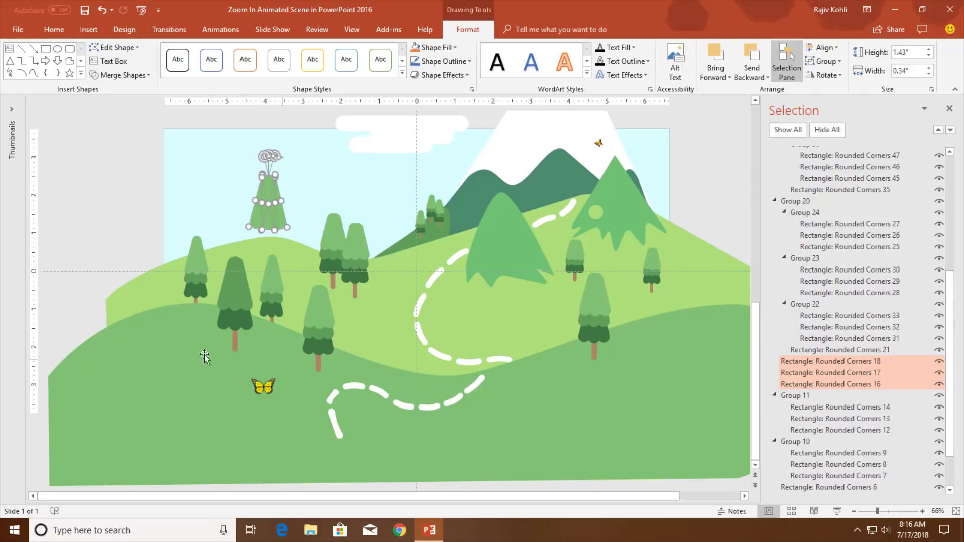
- Draw a closed freeform hill outline with two peaks and a valley below the existing foreground hill
click(137, 374)
scroll(239, 338, down, 4)
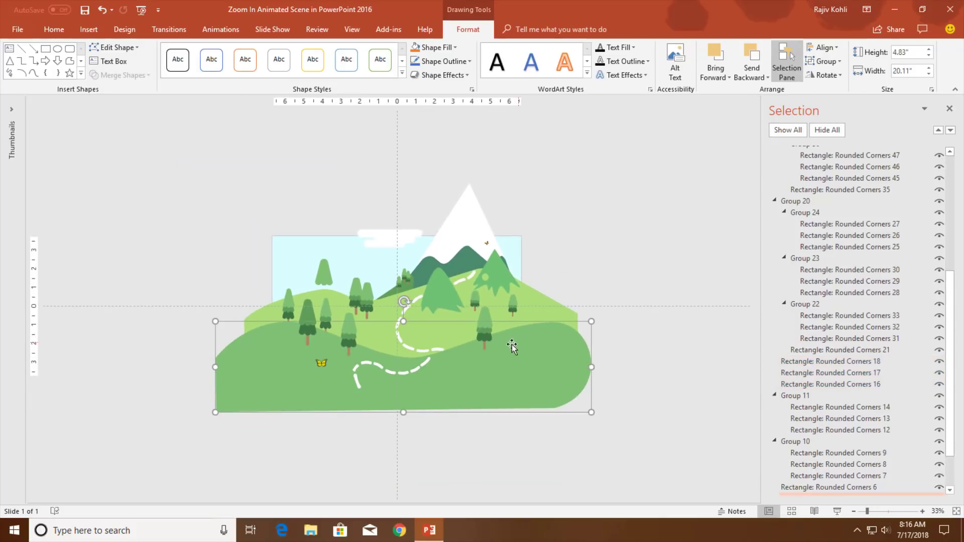
click(88, 29)
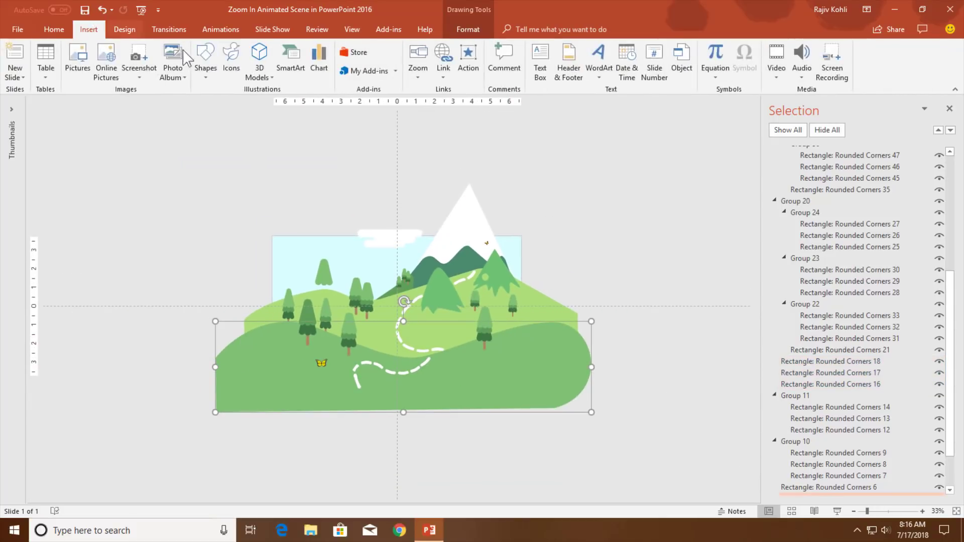
click(205, 58)
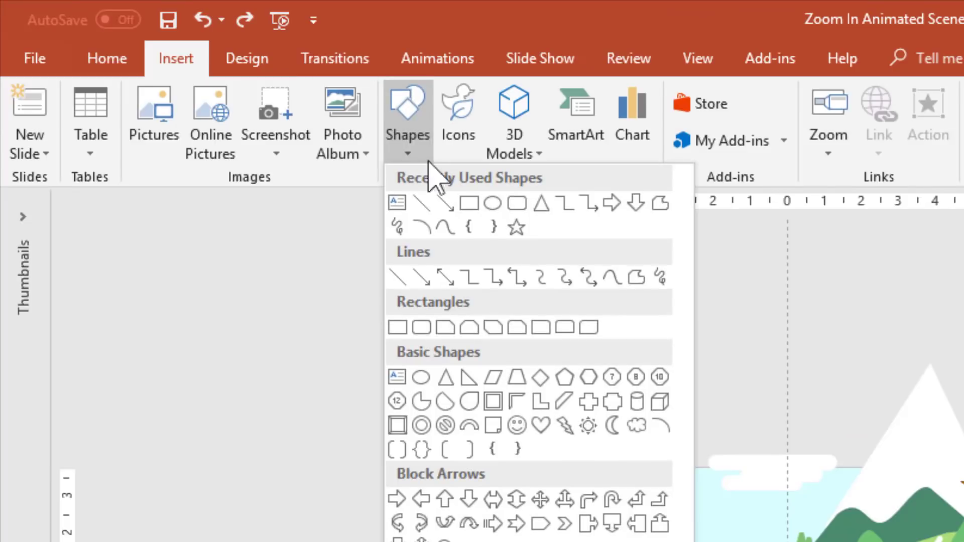
click(660, 203)
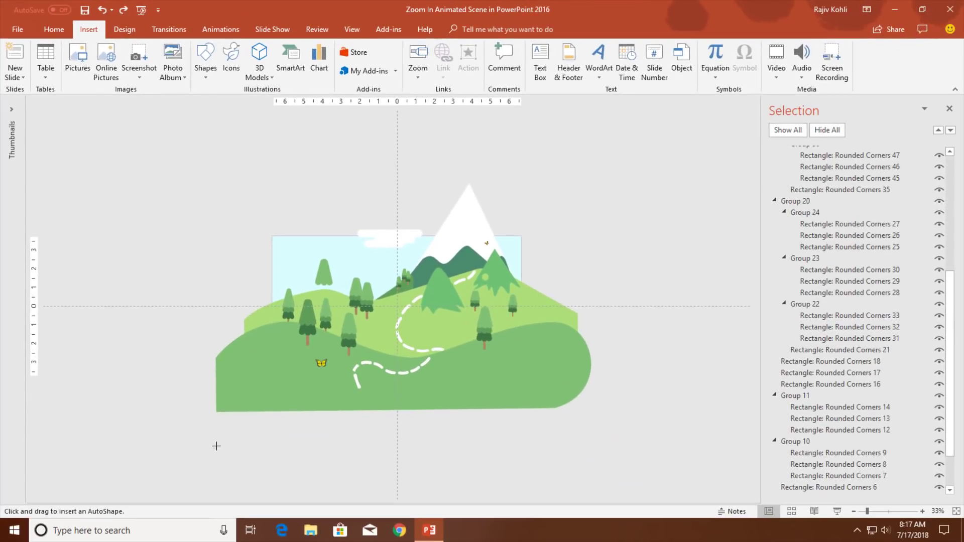
scroll(241, 428, down, 1)
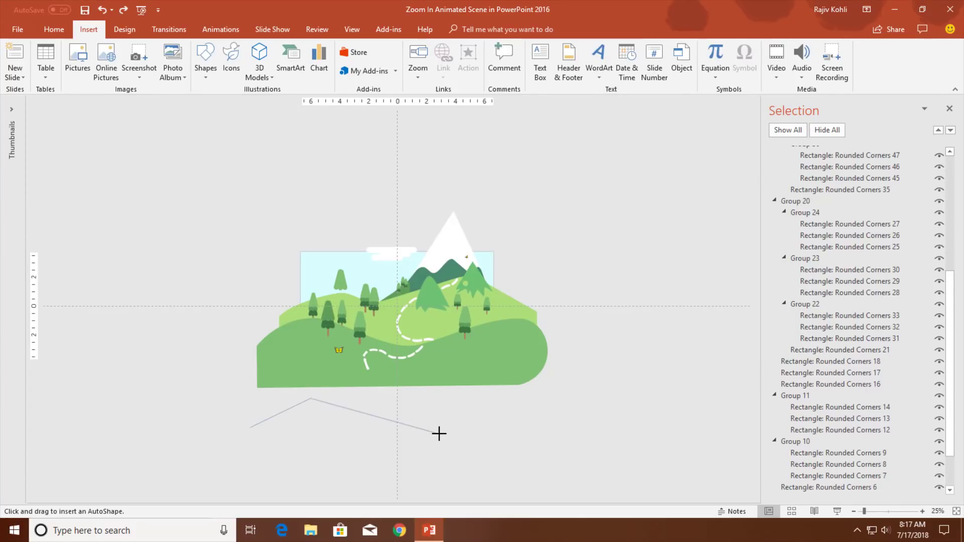
click(552, 492)
click(254, 496)
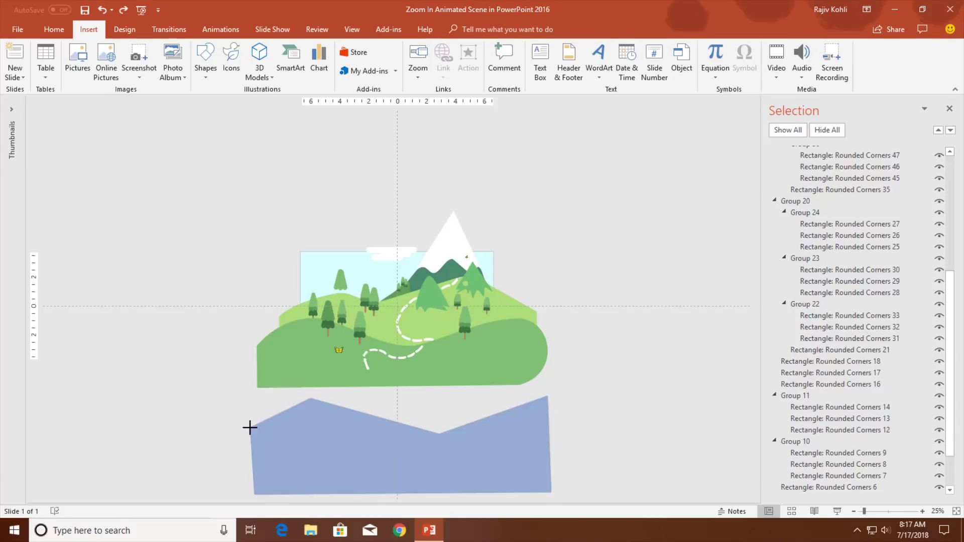
click(250, 427)
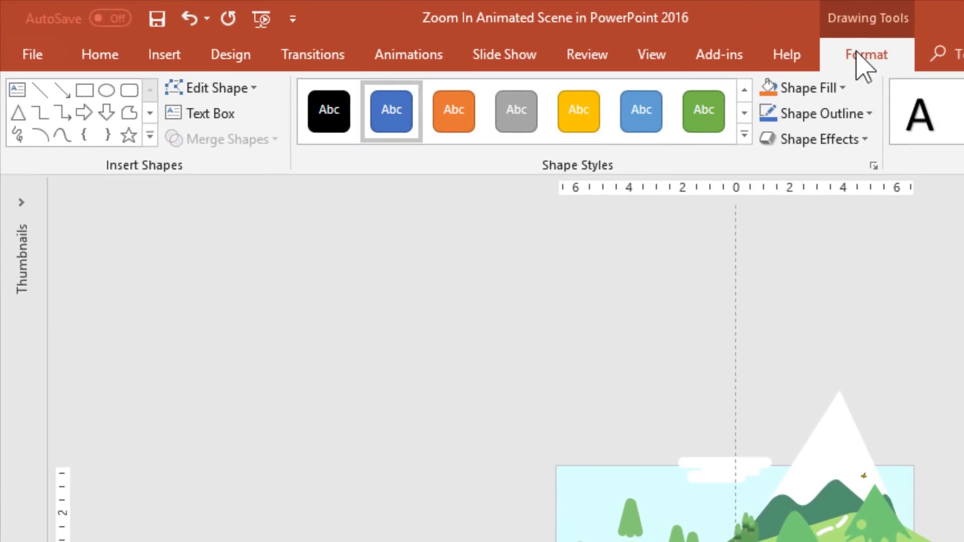
- Edit the freeform's points, turning both peaks and the valley into smooth points and adjusting the right peak's curve
click(234, 87)
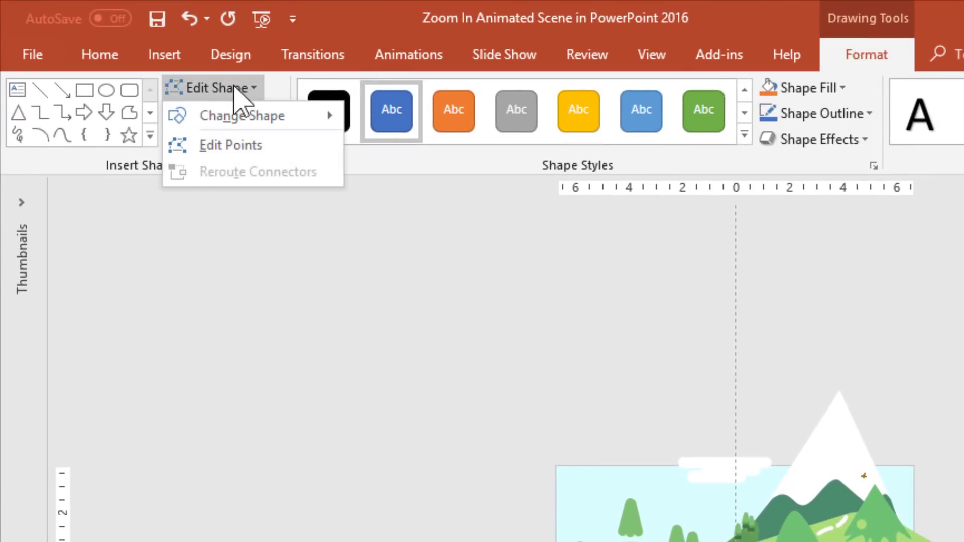
click(231, 145)
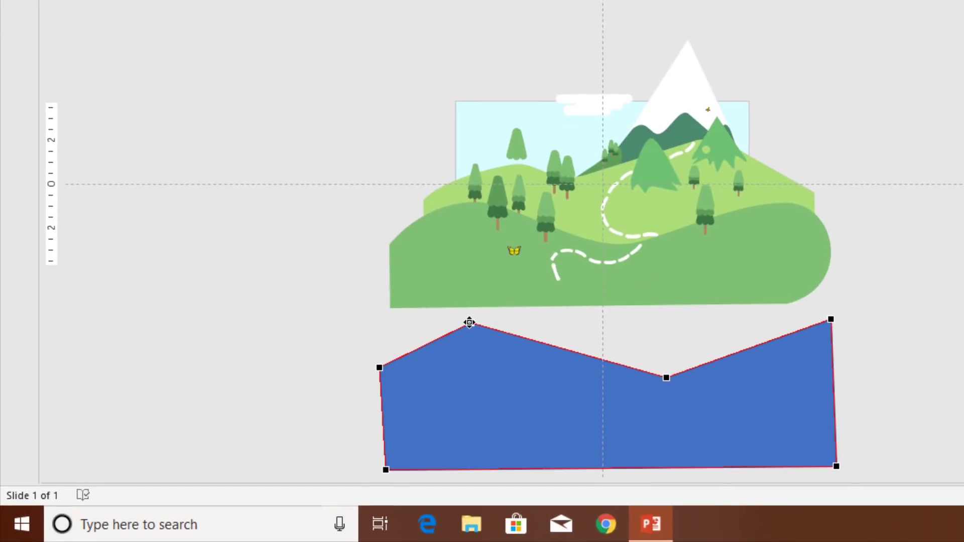
right_click(309, 398)
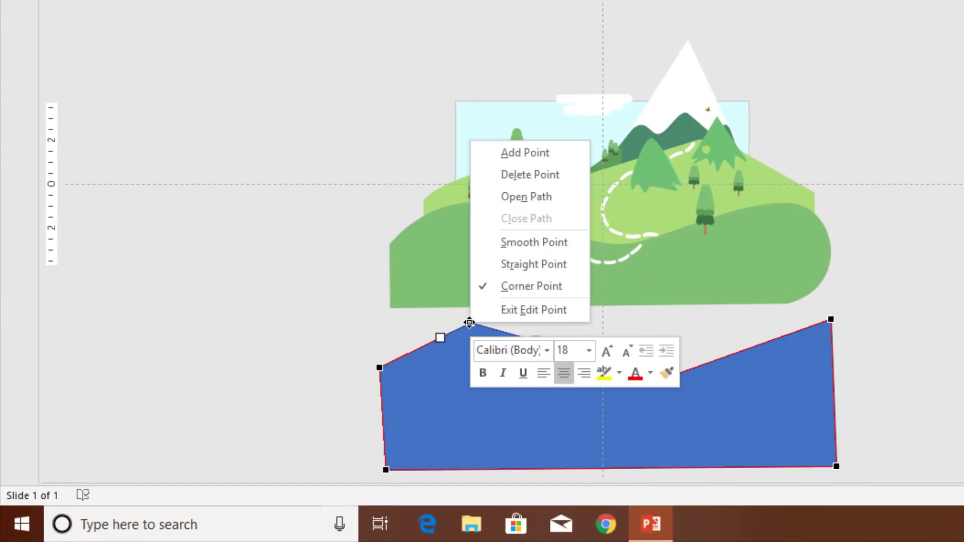
click(502, 245)
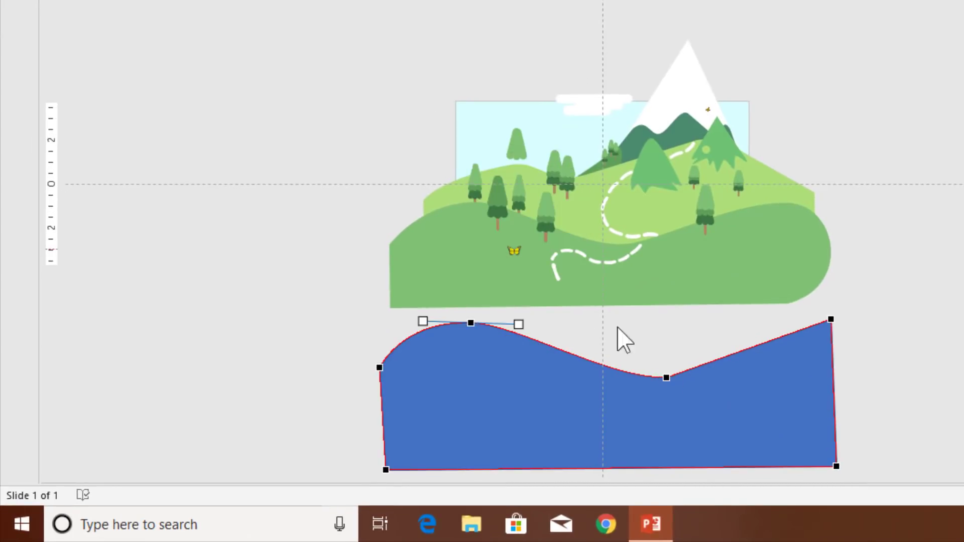
right_click(671, 380)
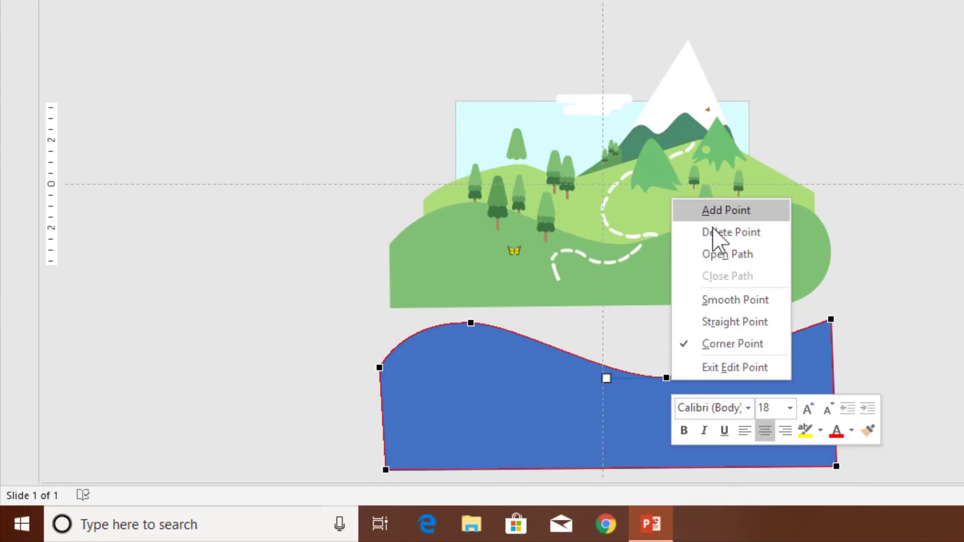
click(729, 301)
right_click(832, 320)
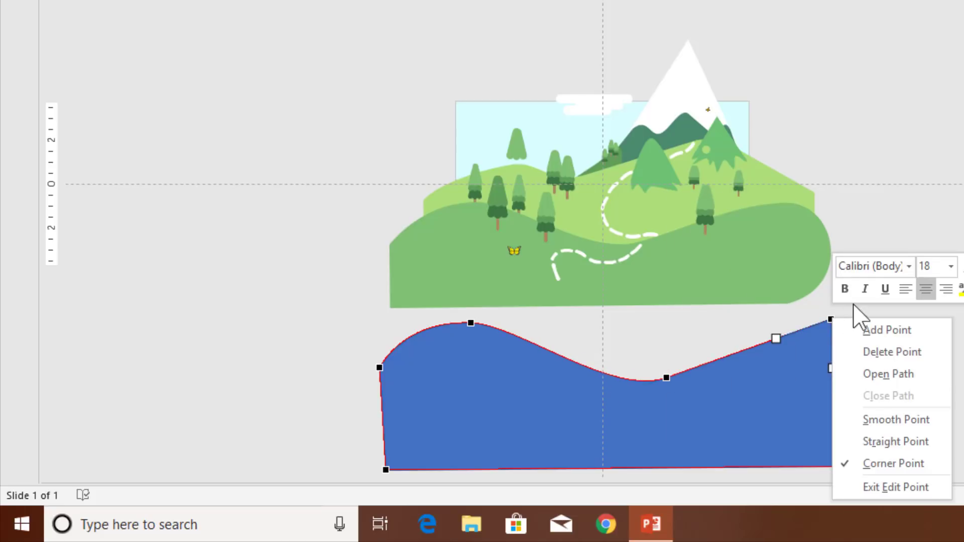
click(885, 417)
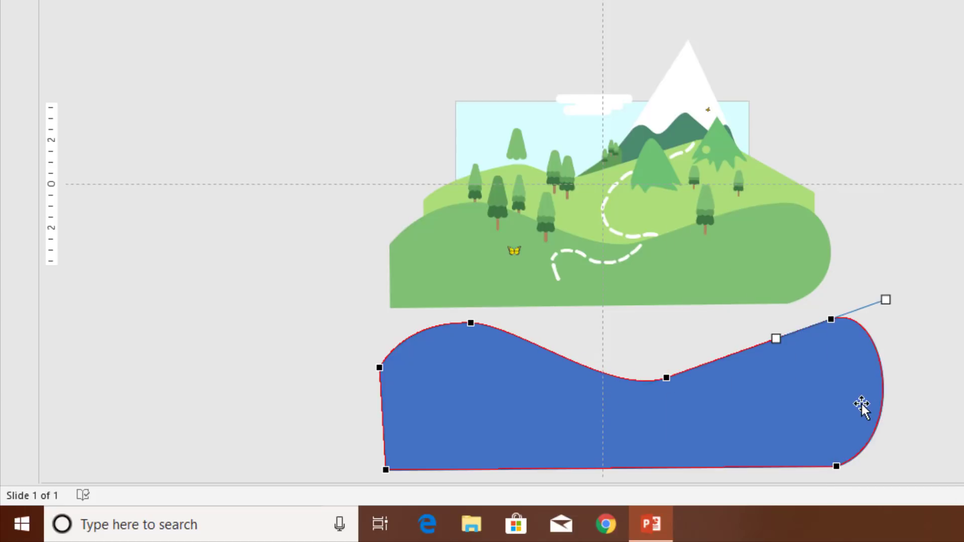
drag(886, 300, 889, 324)
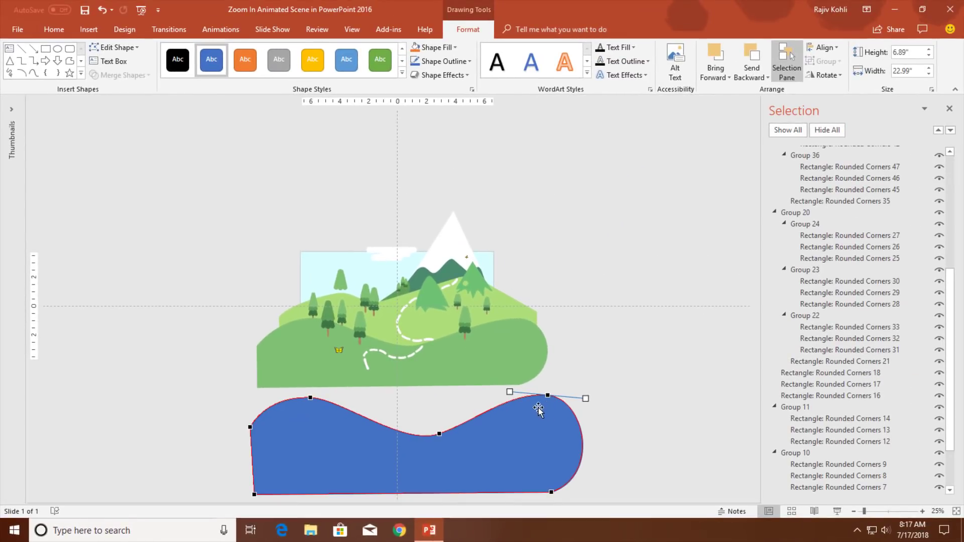
- Finish editing the points and delete the blue freeform hill
click(562, 366)
click(503, 441)
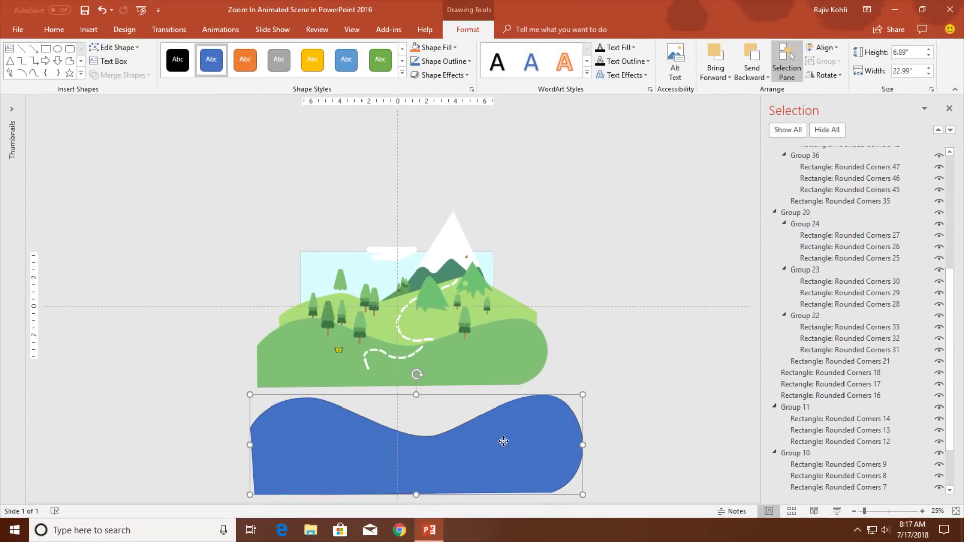
key(Delete)
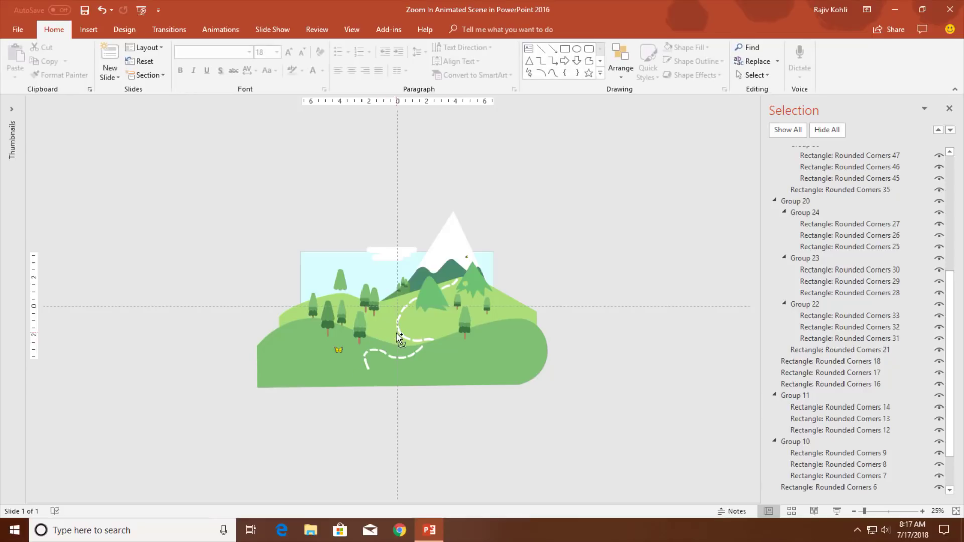
- Shift the middle scene layer slightly upward, pull apart the treetop's three rounded rectangles, and undo the last two rectangle moves
scroll(400, 338, up, 5)
drag(354, 332, 372, 291)
drag(230, 249, 237, 143)
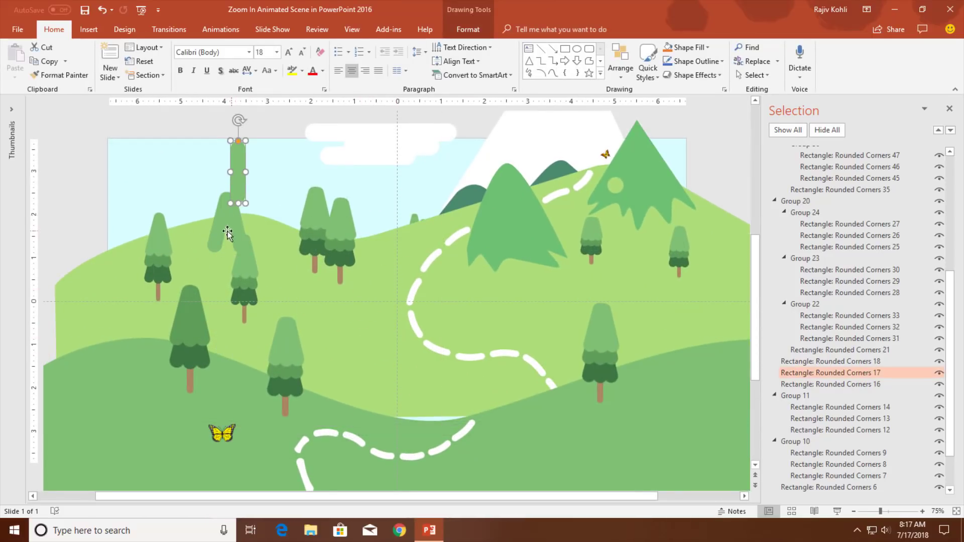
drag(214, 221, 307, 192)
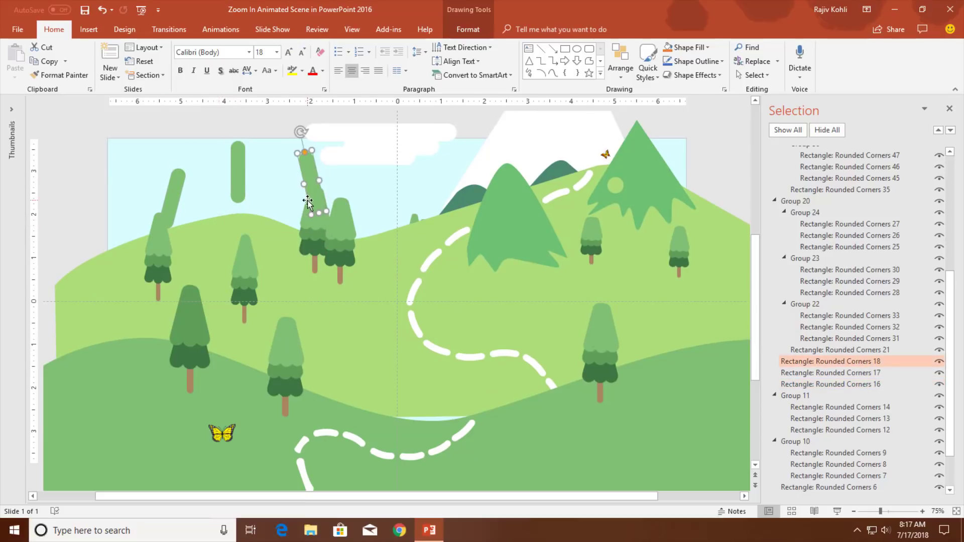
key(ctrl+z)
key(ctrl+z)
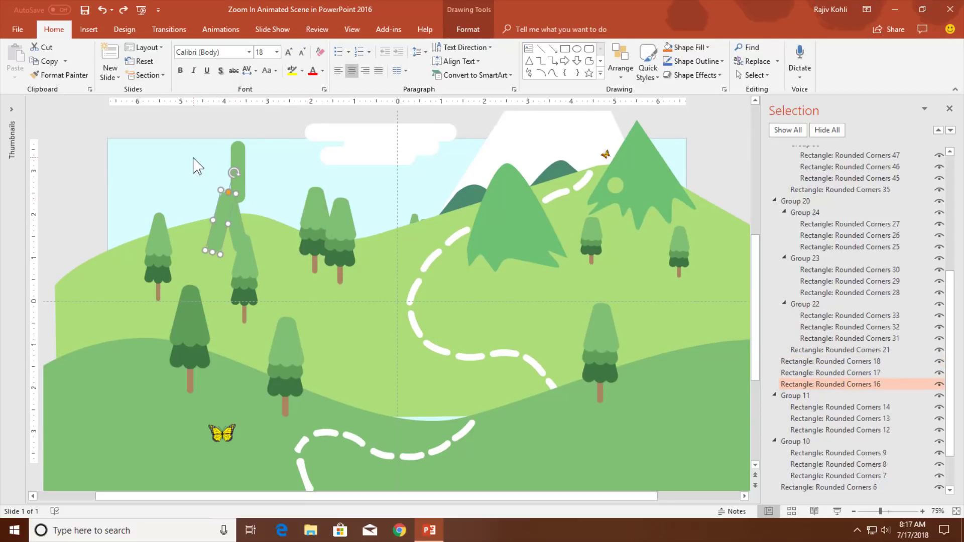
- Close the presentation without saving the changes and reopen "Zoom In Animated Scene in PowerPoint 2016"
key(alt+F4)
click(480, 281)
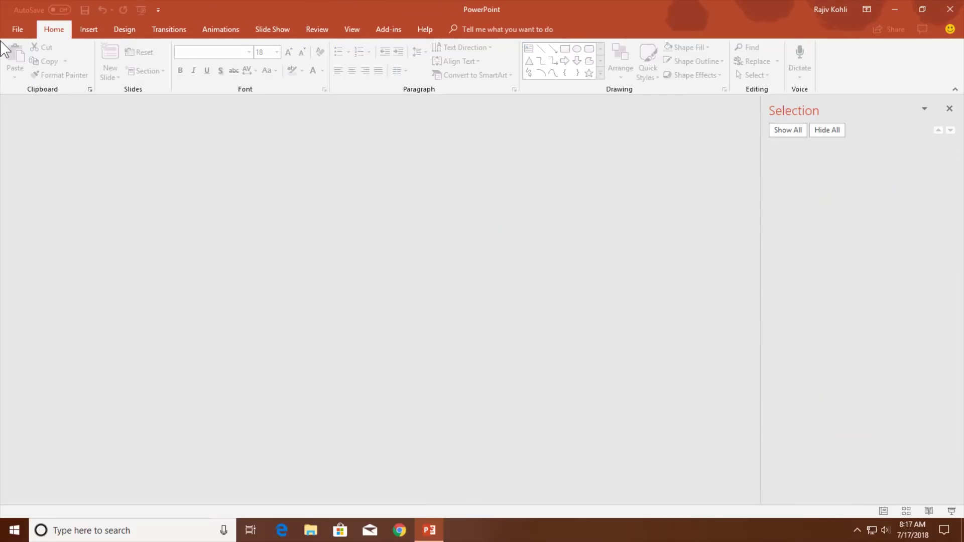
click(18, 29)
click(377, 184)
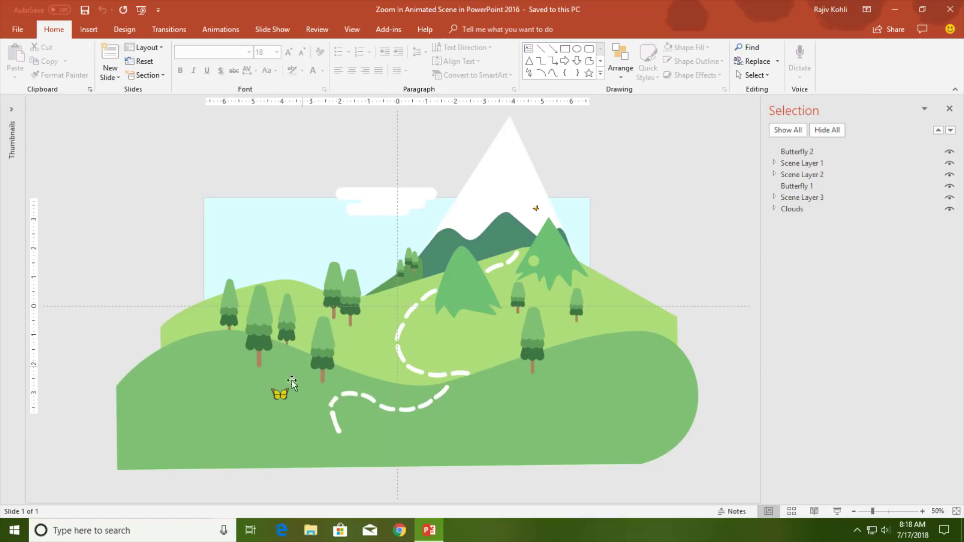
- Hide the list of slide objects and display the list of the slide's animations
click(950, 108)
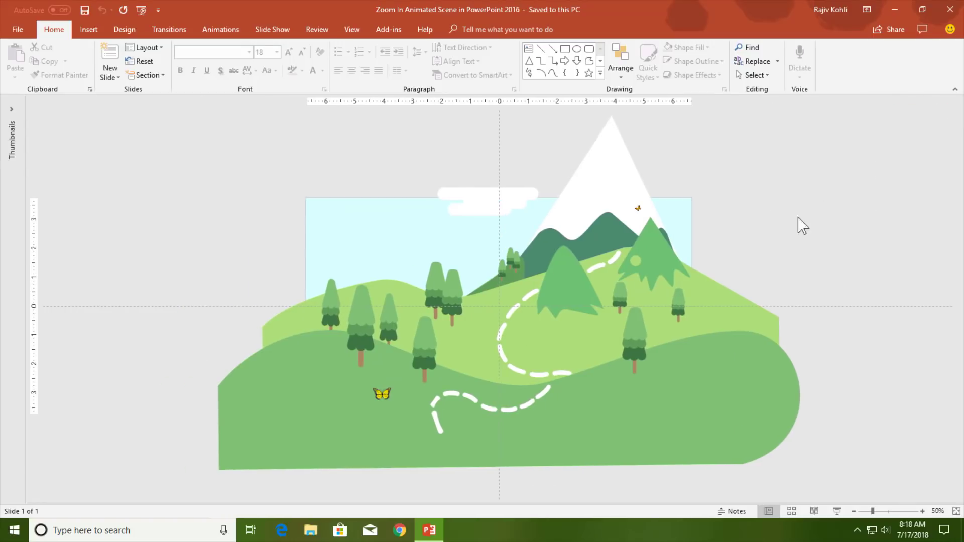
click(221, 31)
click(693, 47)
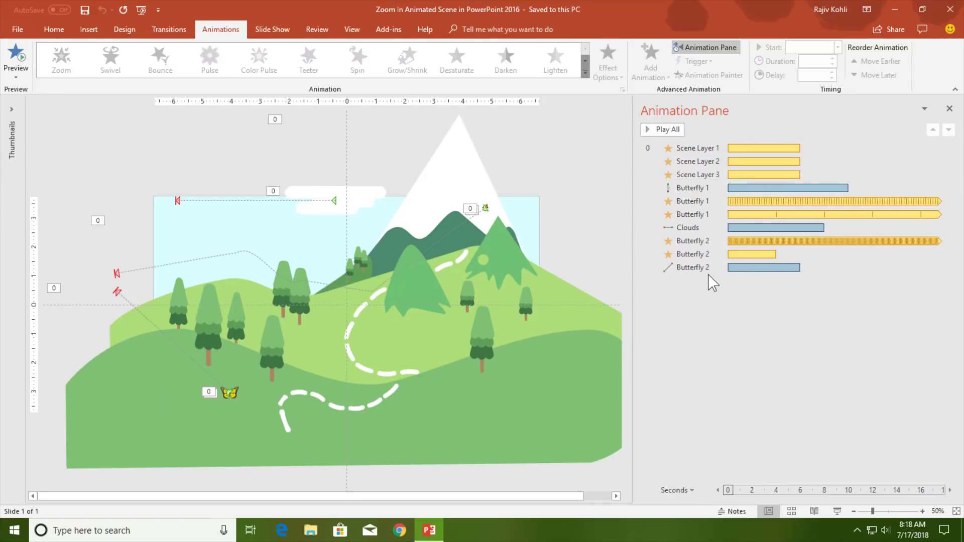
- Delete all of the slide's animations, from Scene Layer 1 through the last Butterfly 2 motion path
click(706, 149)
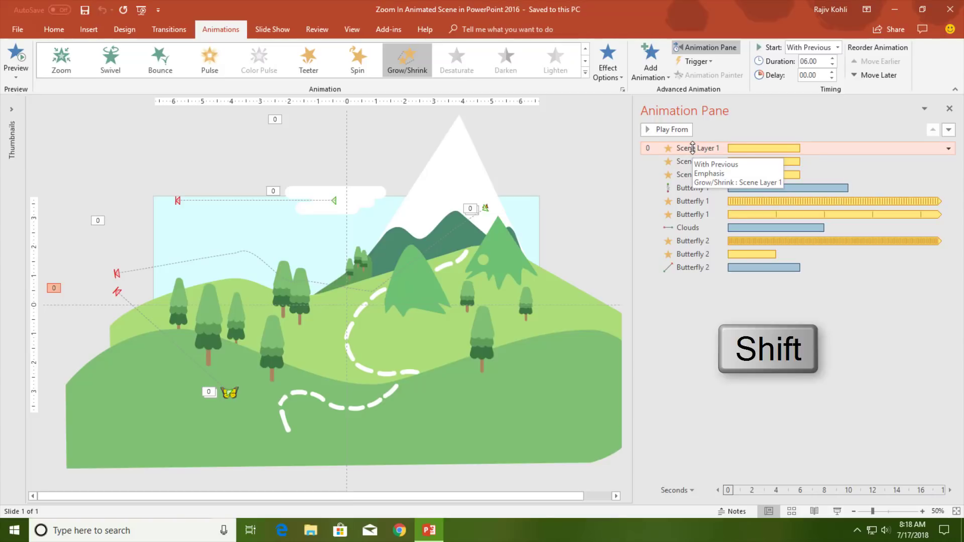
shift+click(689, 267)
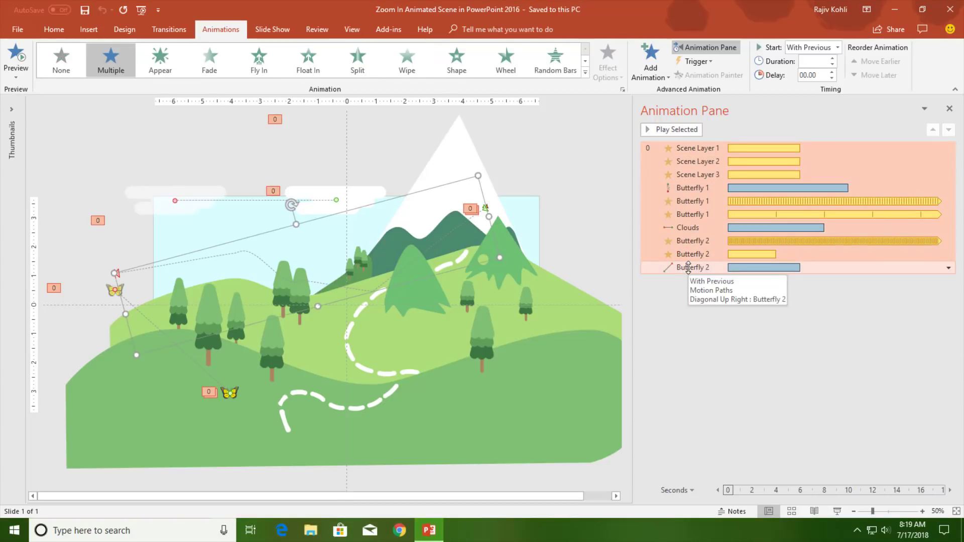
key(Delete)
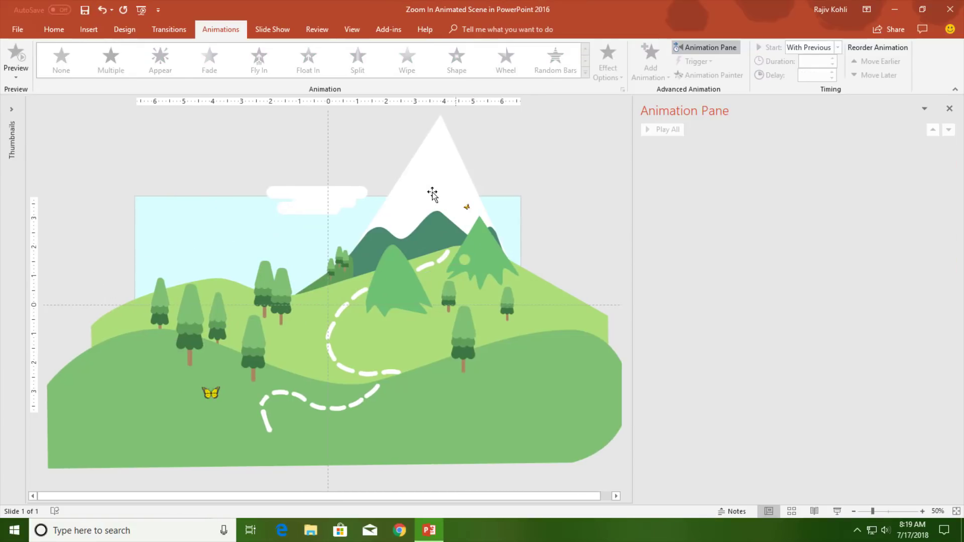
- Display the list of slide objects alongside the animation list and select Scene Layer 1, the front green hill
click(167, 392)
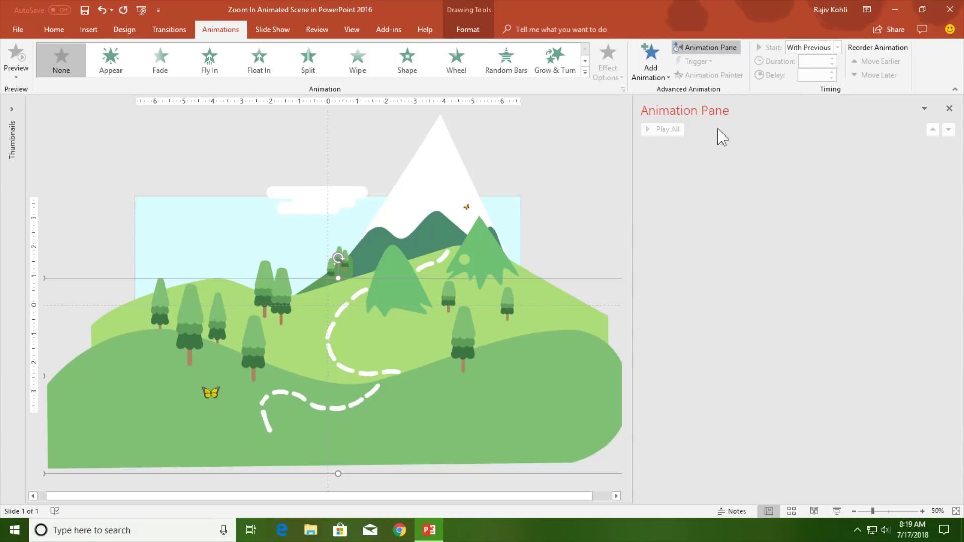
click(48, 25)
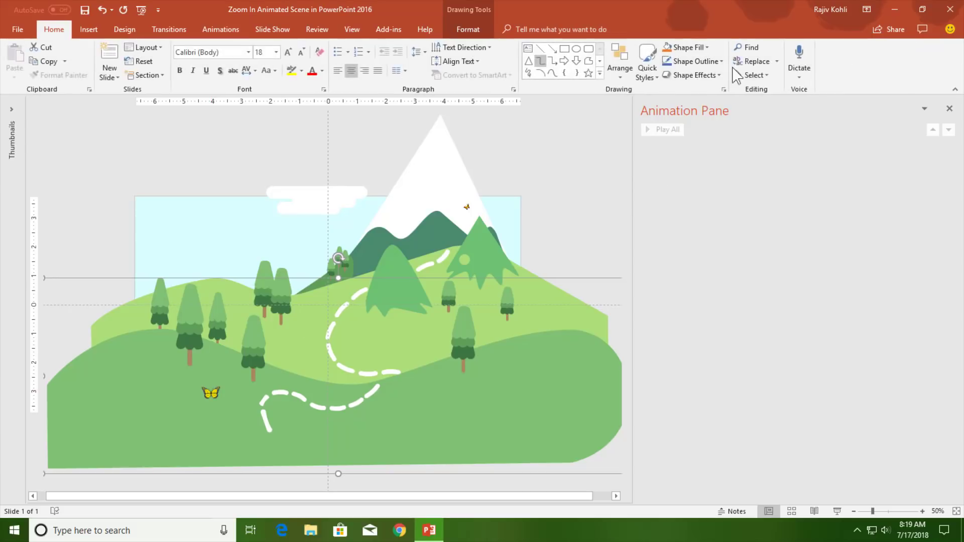
click(764, 75)
click(773, 121)
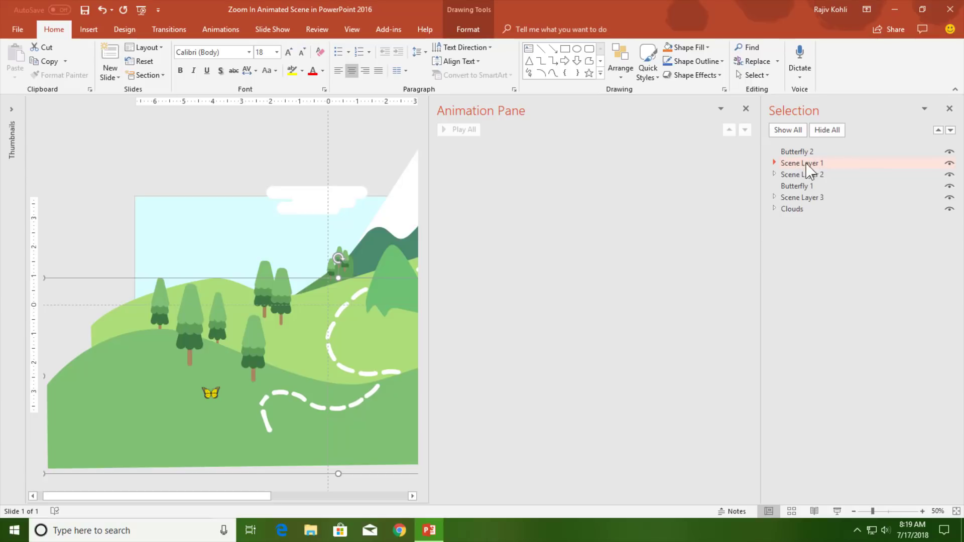
click(818, 165)
drag(430, 234, 685, 234)
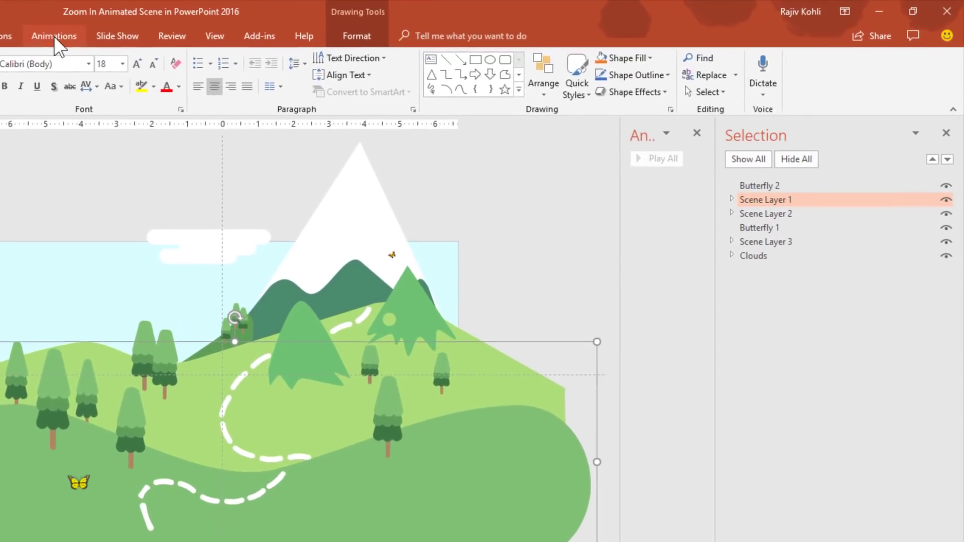
- Add a Grow/Shrink emphasis animation to Scene Layer 1 and widen the animation list
click(223, 28)
click(577, 90)
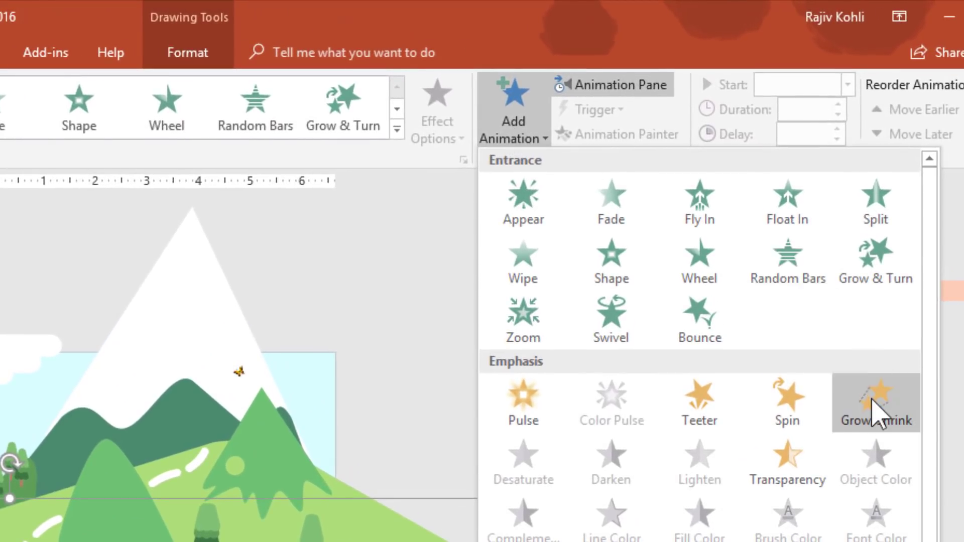
click(874, 404)
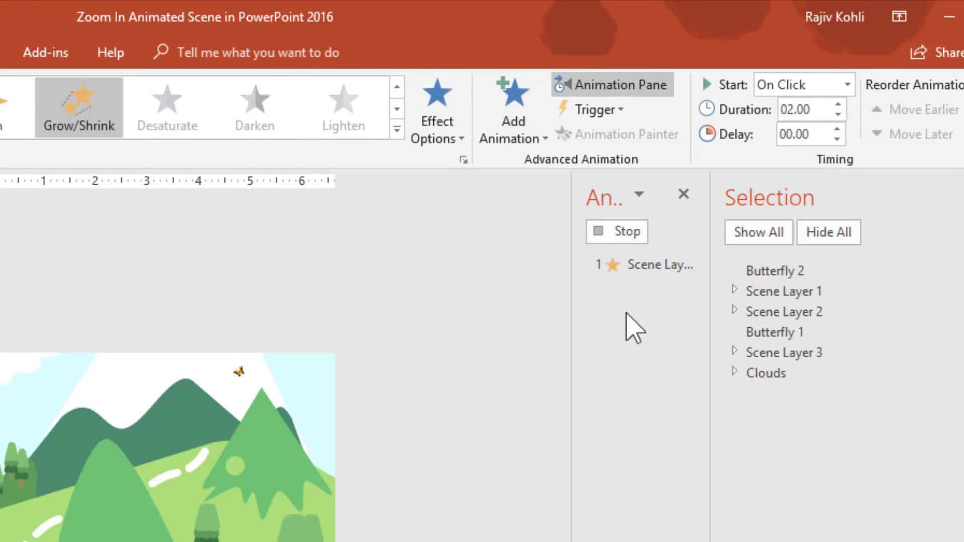
drag(569, 311, 470, 311)
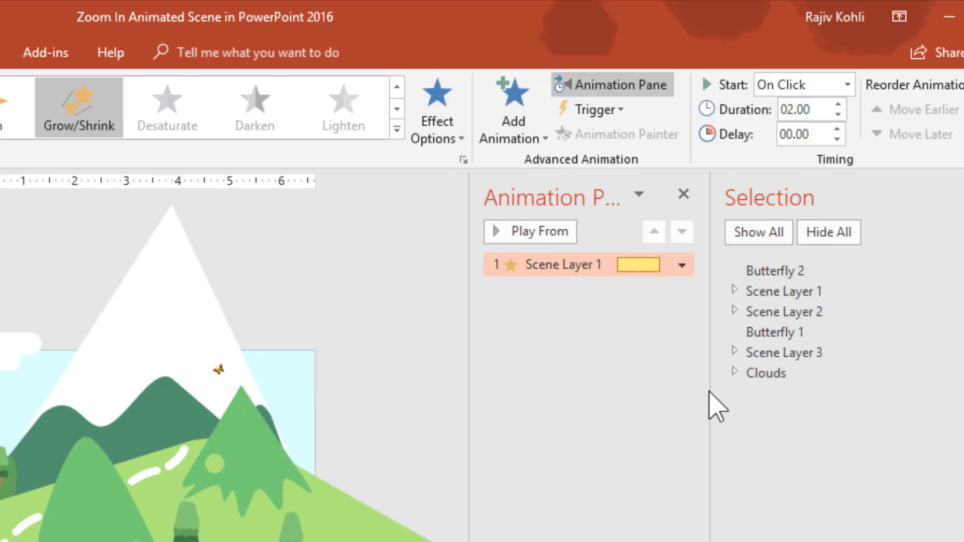
drag(715, 391, 834, 392)
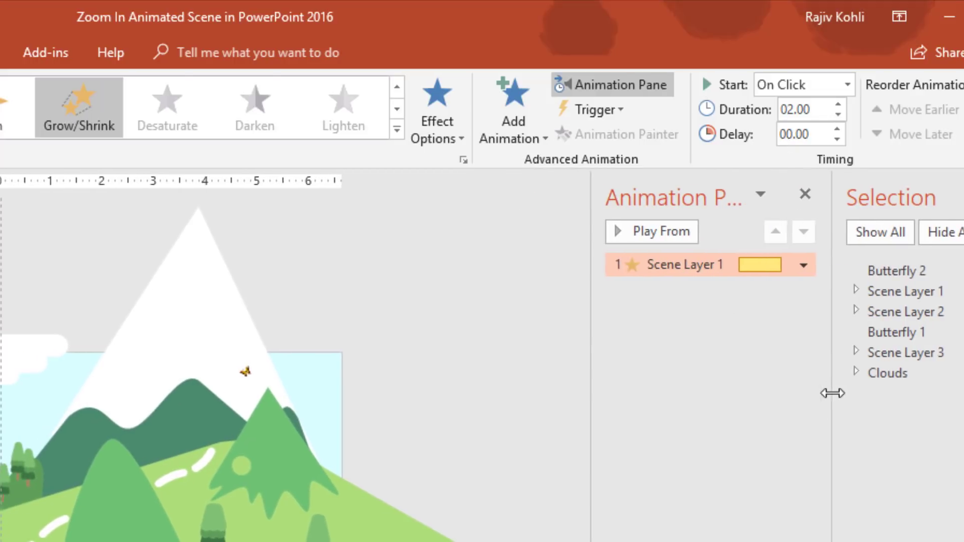
- Set Scene Layer 1's animation to start With Previous and last 6 seconds
click(801, 86)
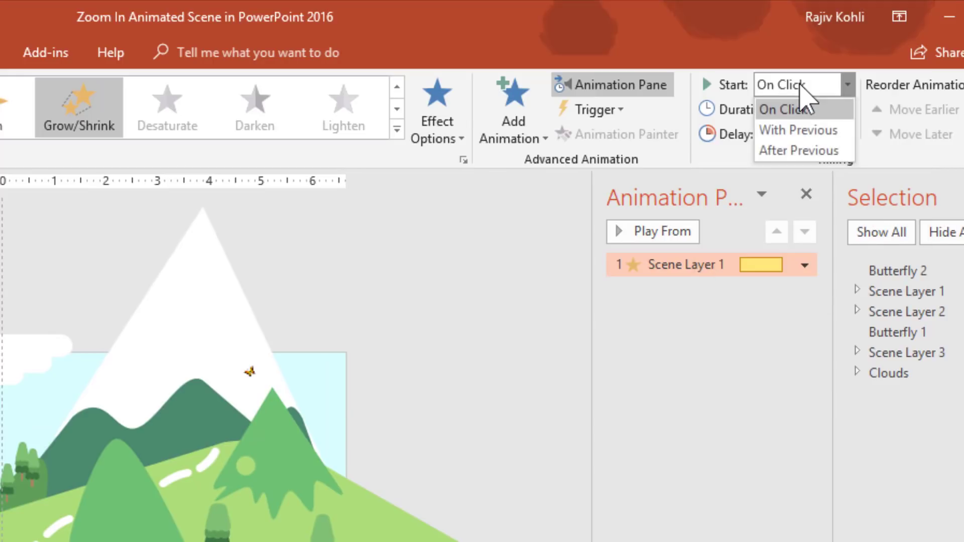
click(784, 129)
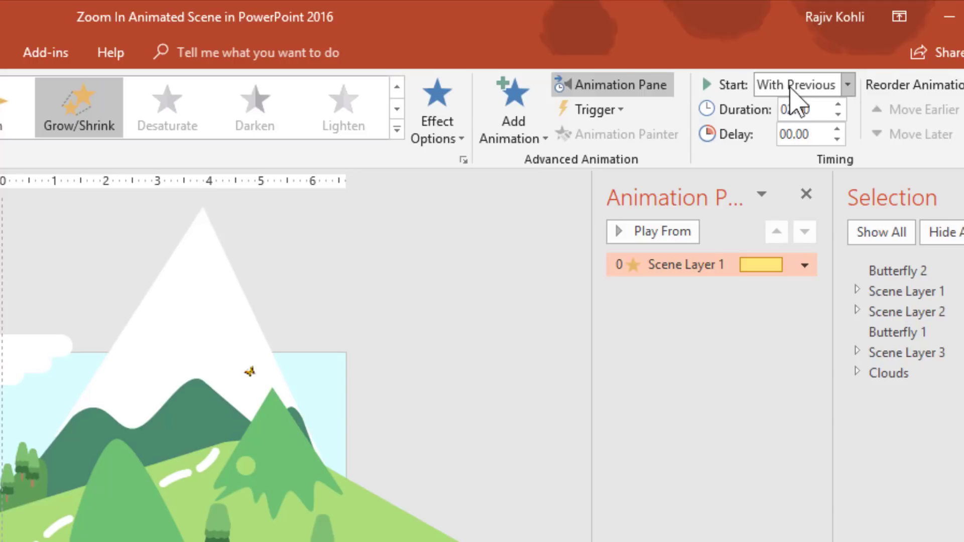
double_click(812, 110)
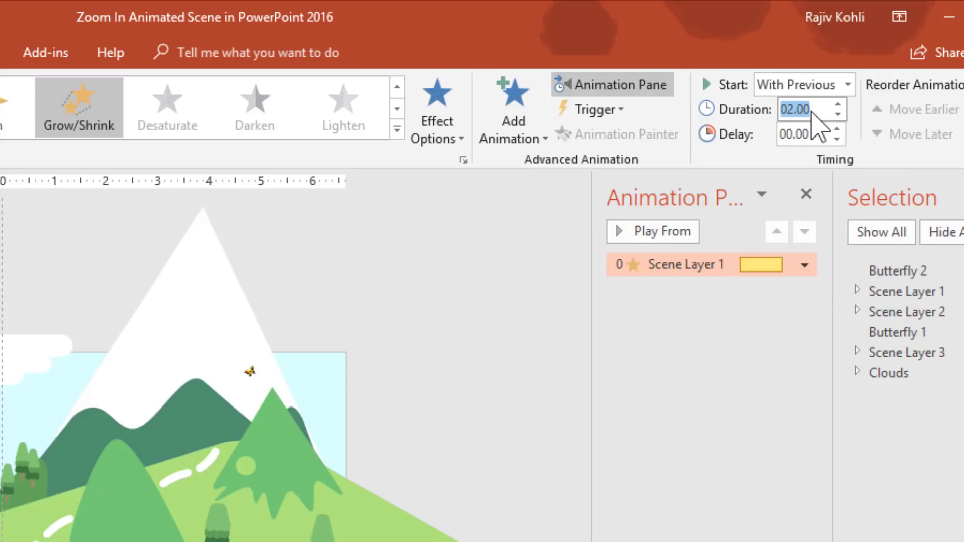
text(6)
key(Return)
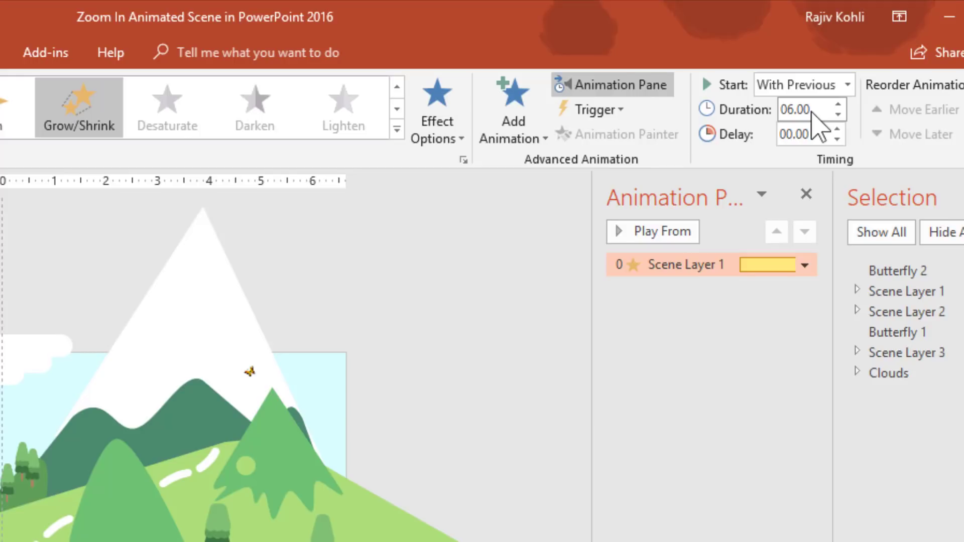
- Set Scene Layer 1's Grow/Shrink effect to a custom size of 200% in both directions, check its timing, and apply the settings
double_click(686, 265)
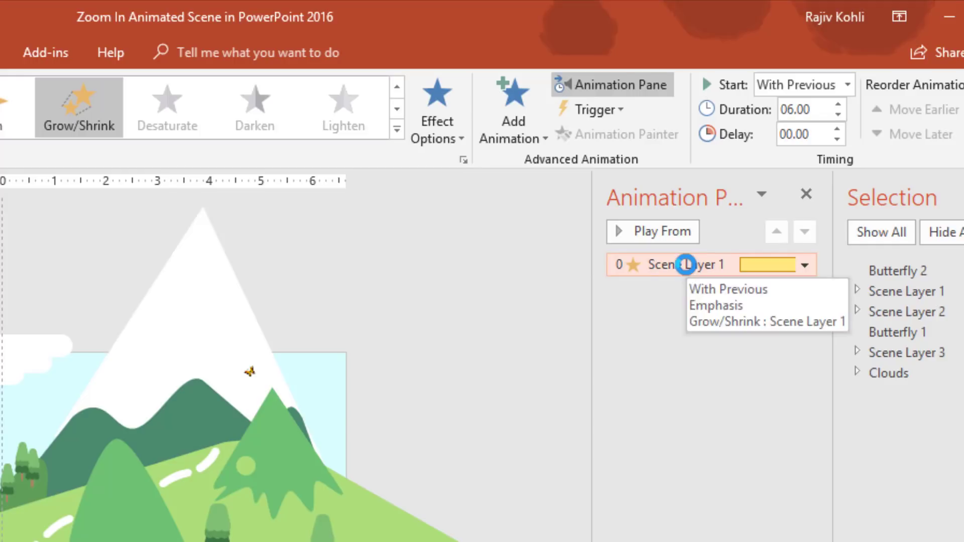
drag(3, 352, 441, 273)
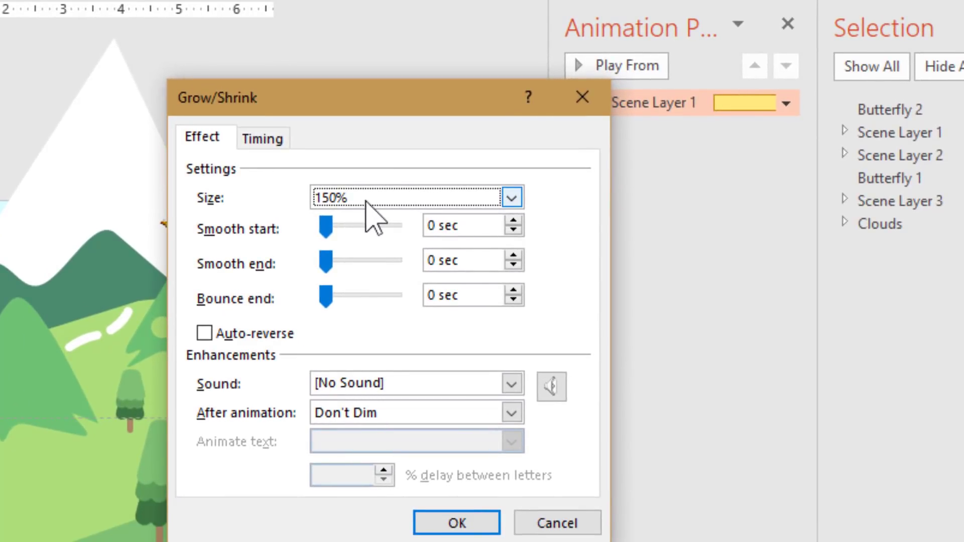
click(366, 201)
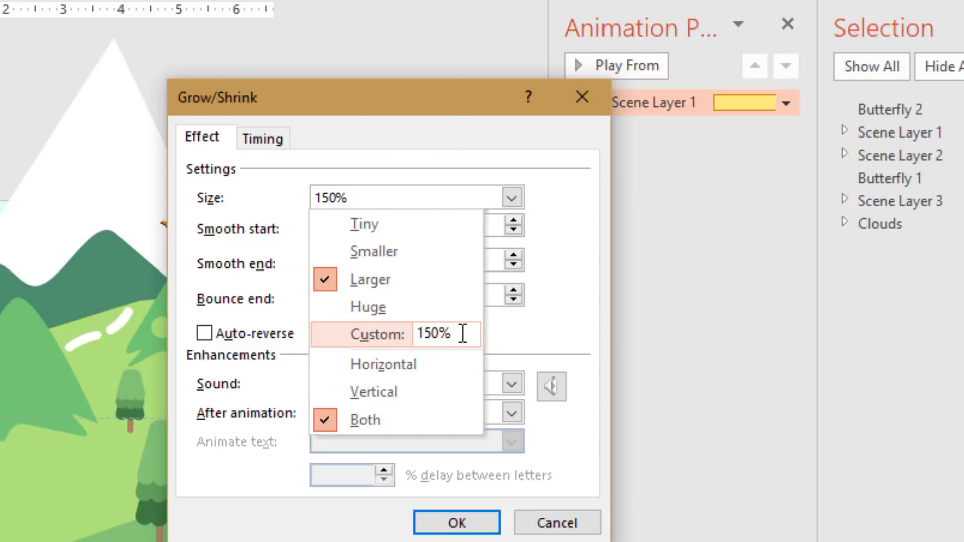
click(384, 340)
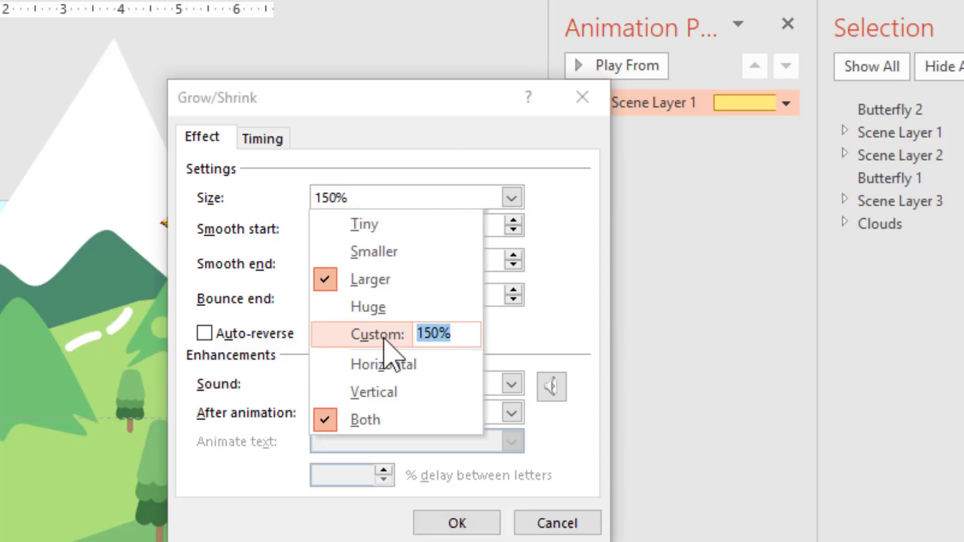
key(BackSpace)
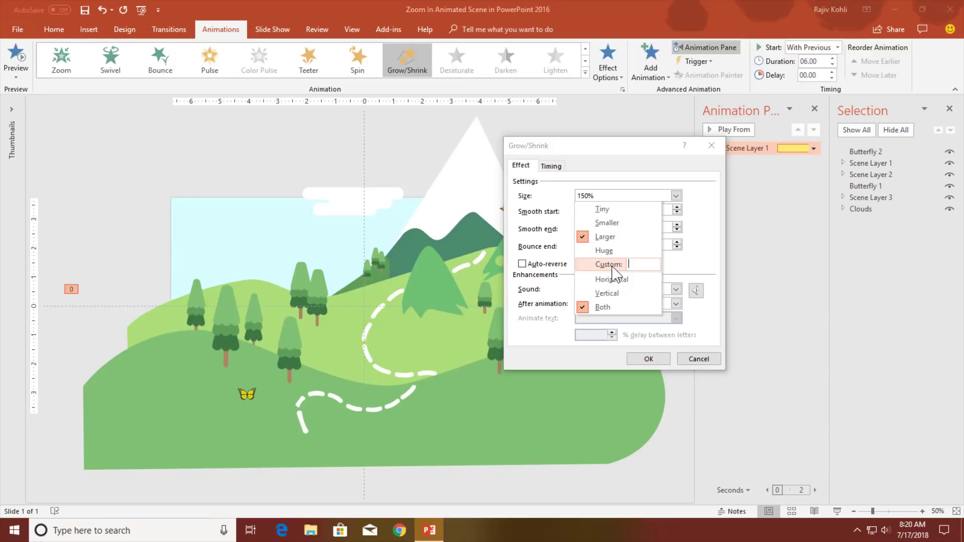
text(200)
key(Return)
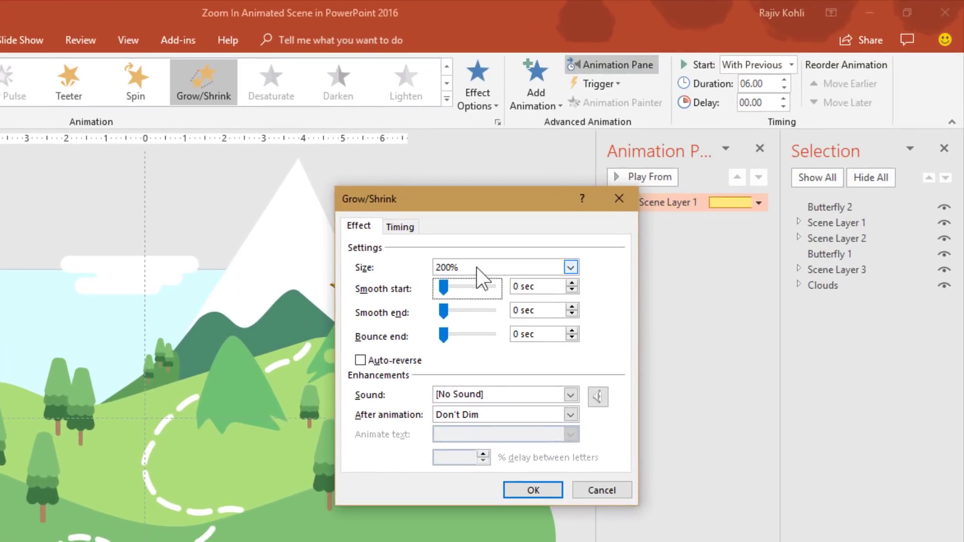
click(608, 197)
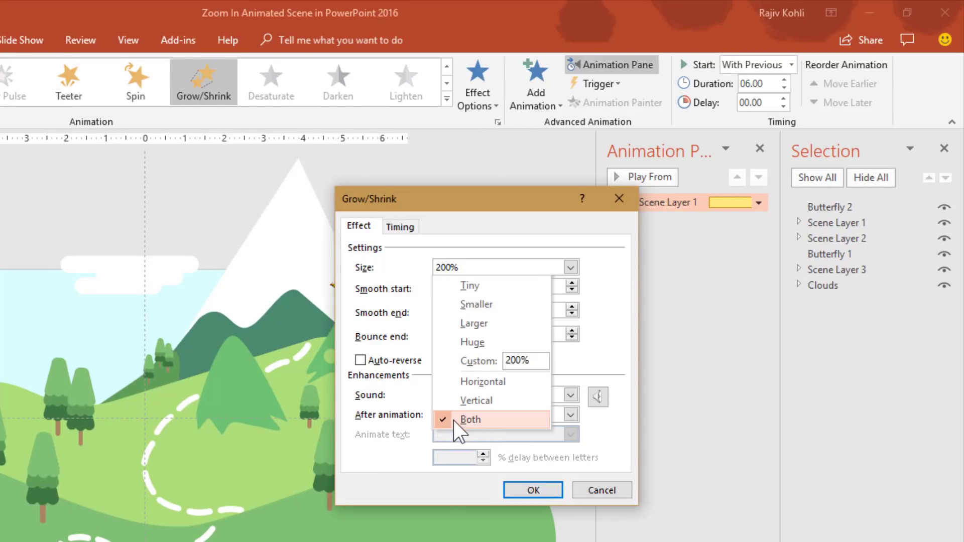
click(471, 420)
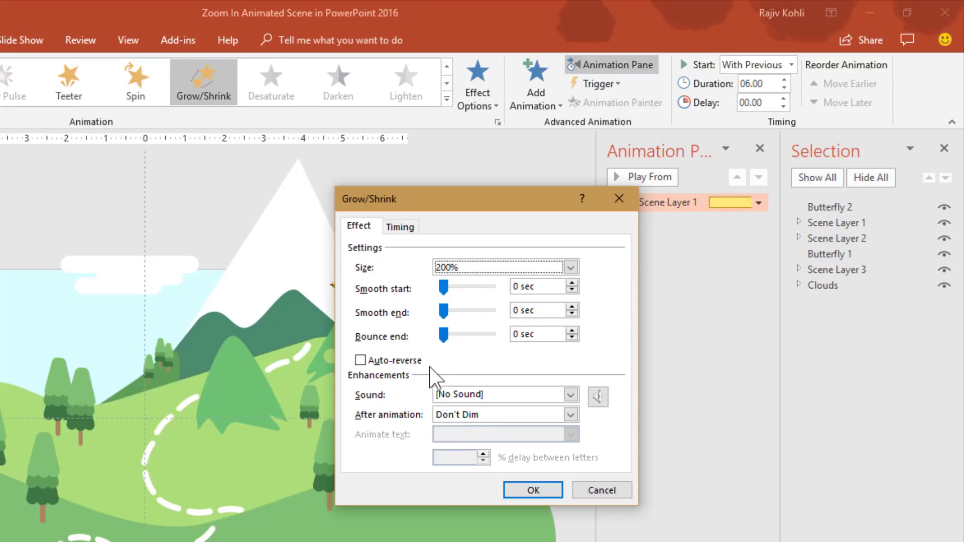
click(400, 227)
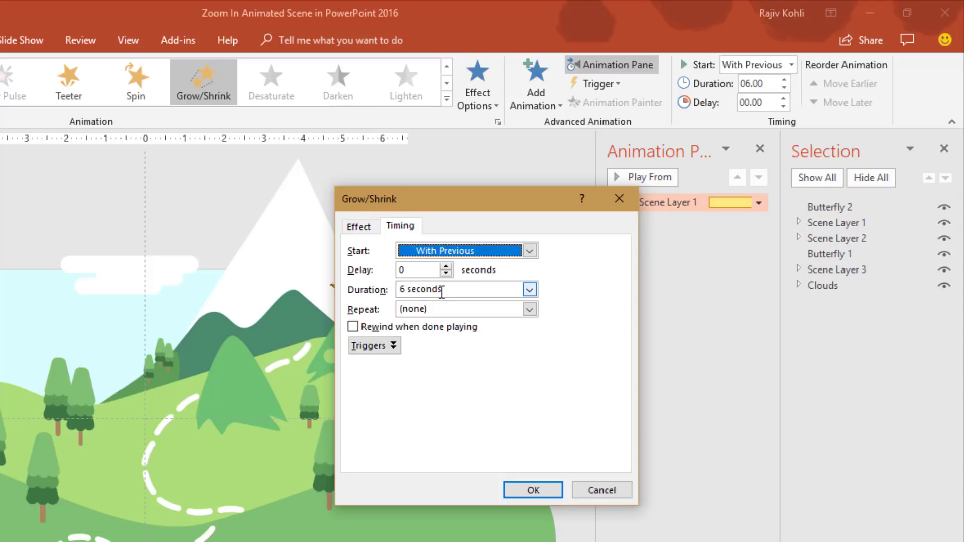
click(533, 491)
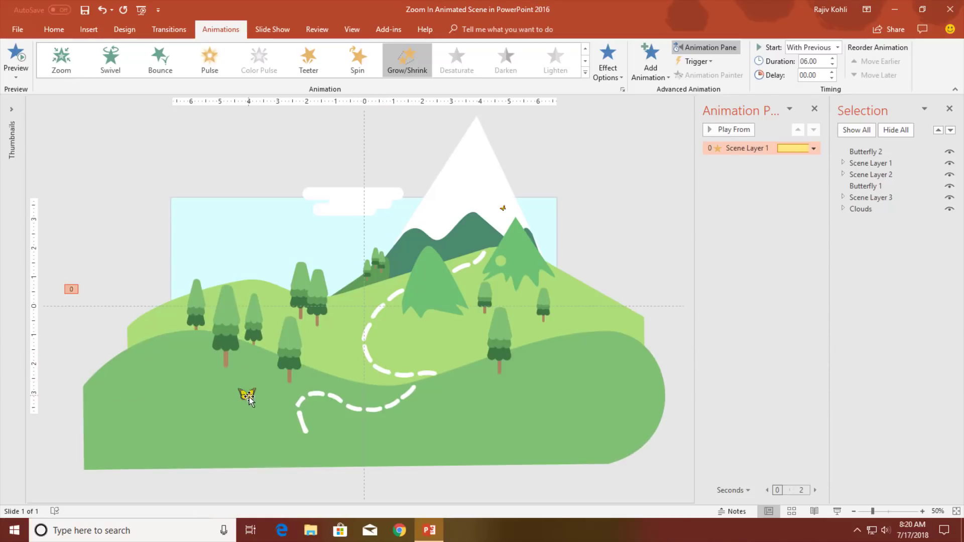
- Copy Scene Layer 1's animation onto Scene Layer 2, the light green middle hill, with the Animation Painter and stop the preview
click(150, 377)
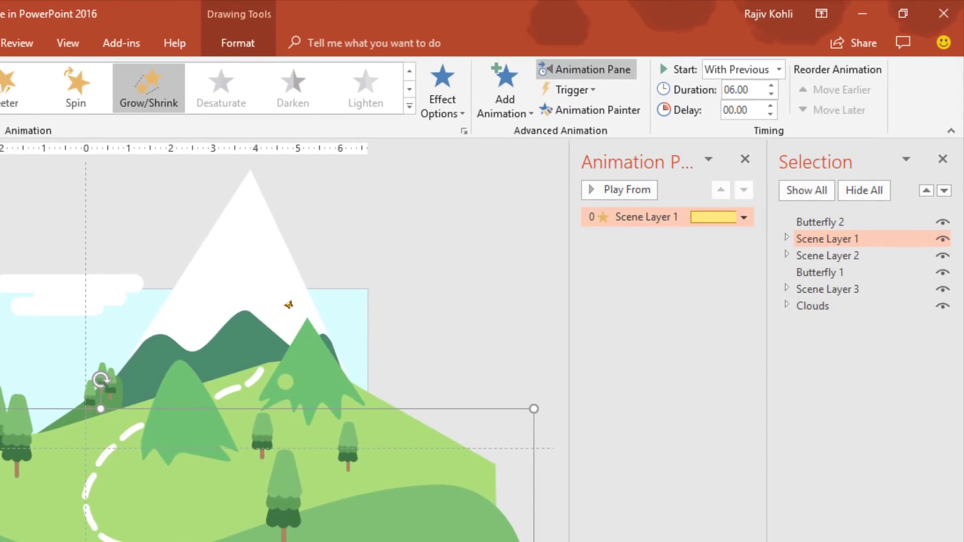
click(585, 111)
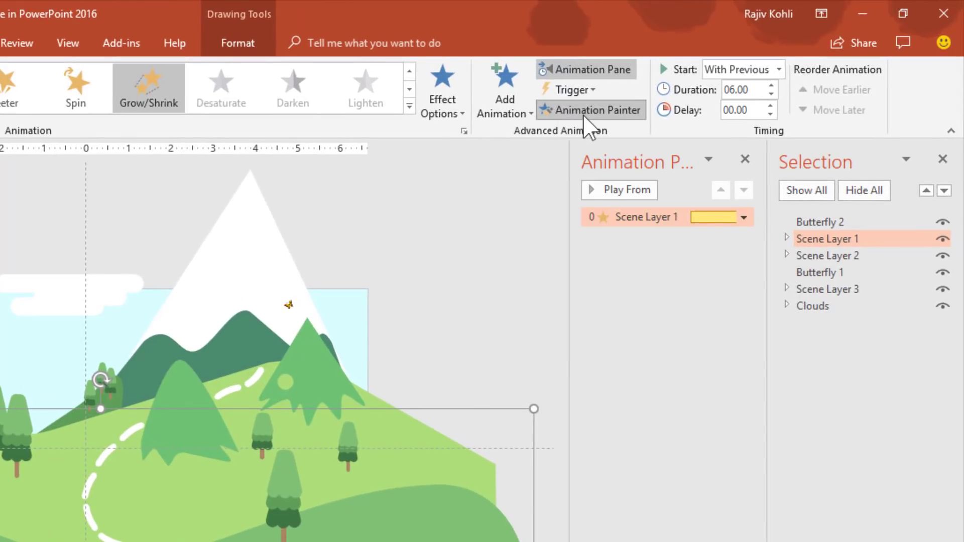
click(370, 398)
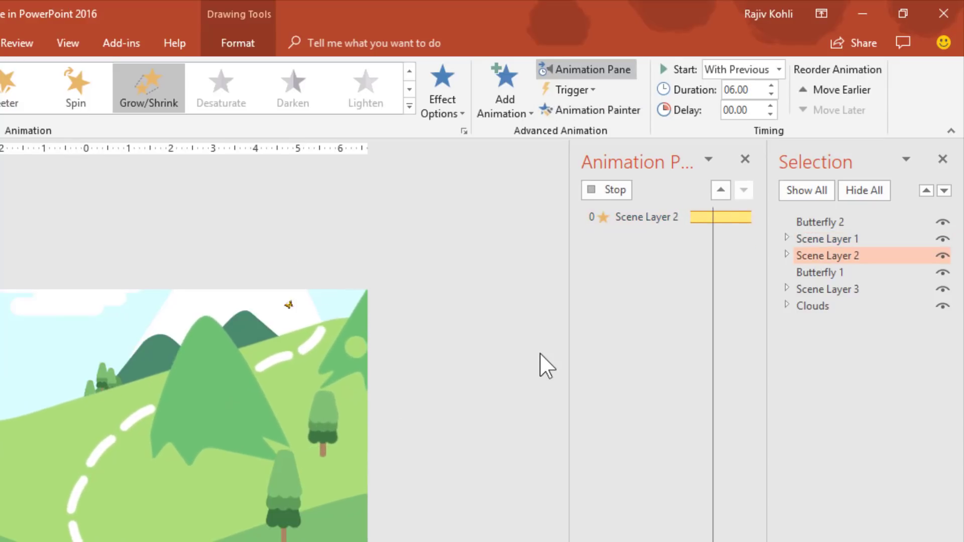
click(663, 275)
- Set Scene Layer 2's Grow/Shrink effect to a custom size of 135%, check its timing, and apply the settings
double_click(645, 237)
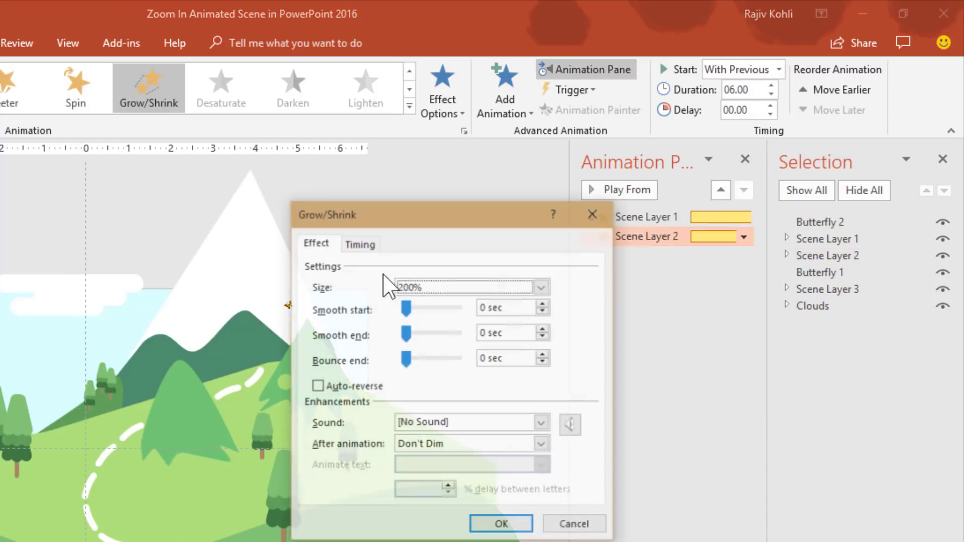
click(442, 288)
click(432, 388)
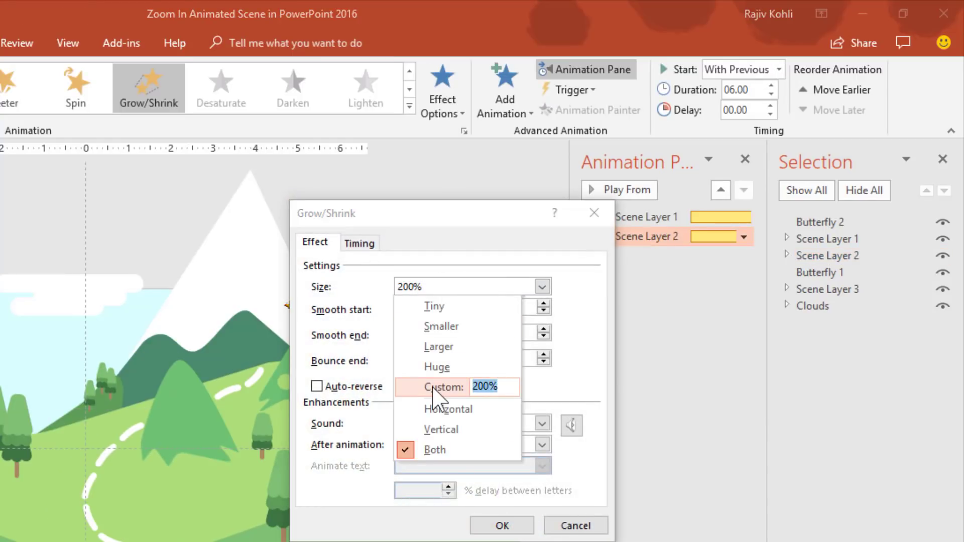
text(135)
key(Return)
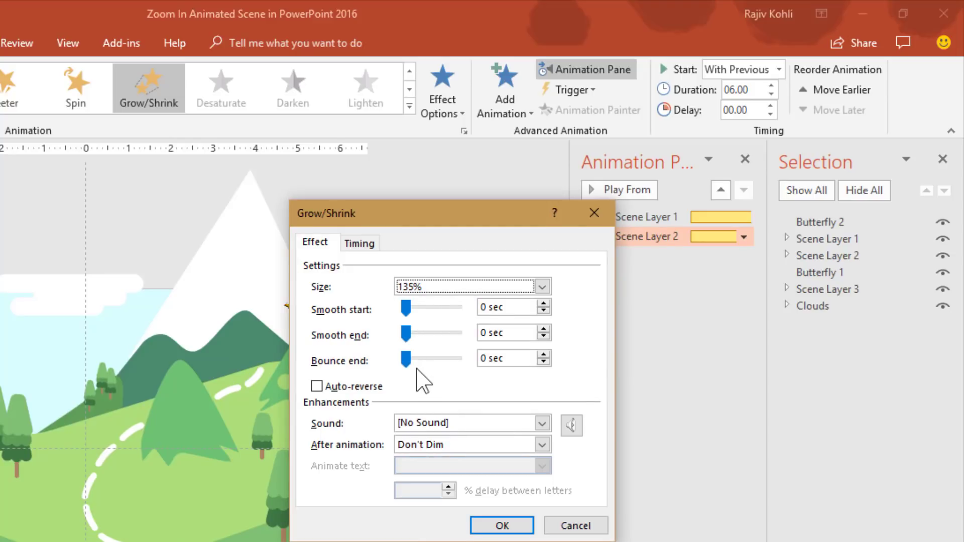
click(359, 244)
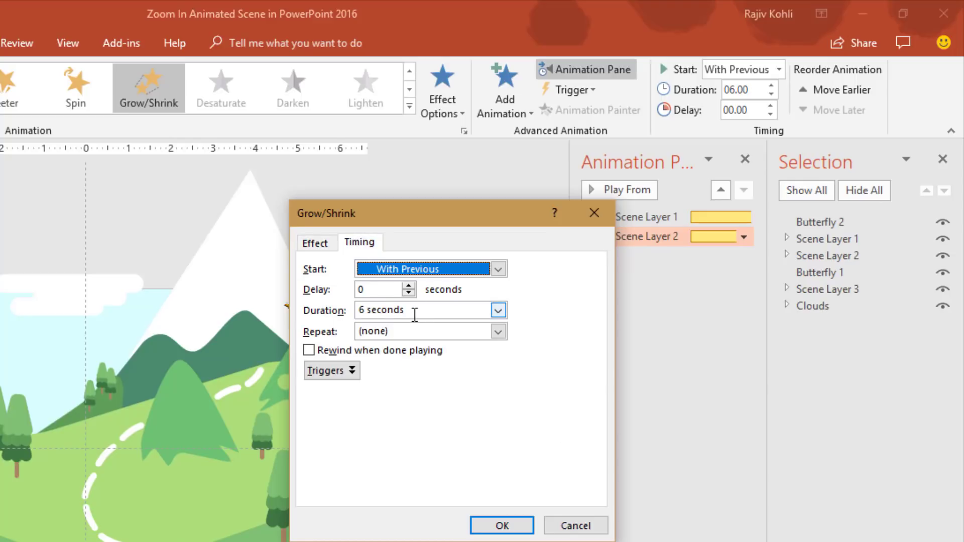
click(325, 246)
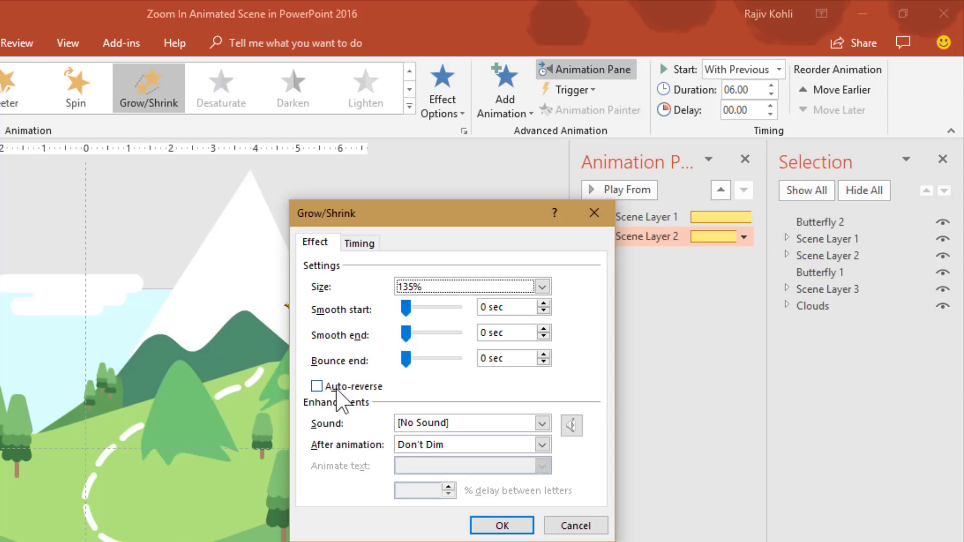
click(502, 525)
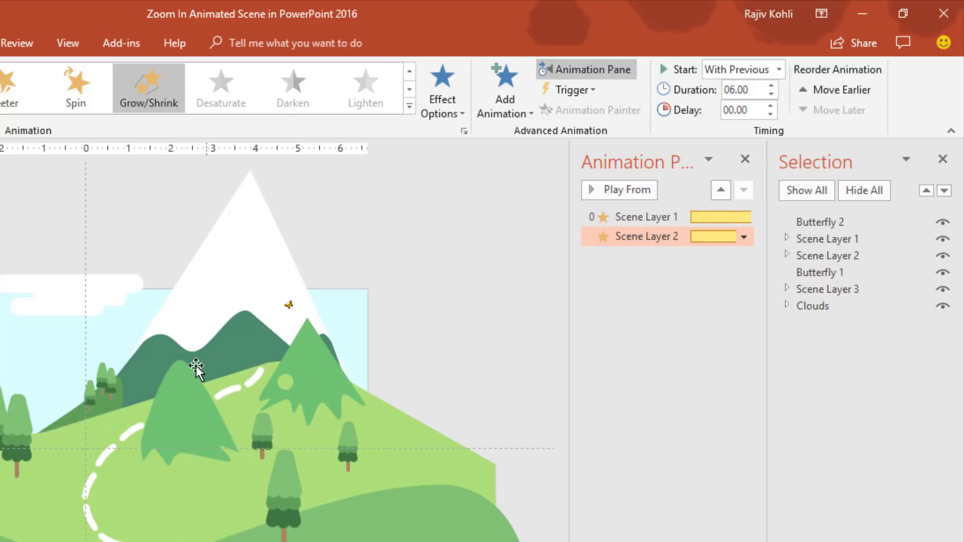
- Copy Scene Layer 1's animation onto Scene Layer 3, the mountain layer, with the Animation Painter
click(161, 357)
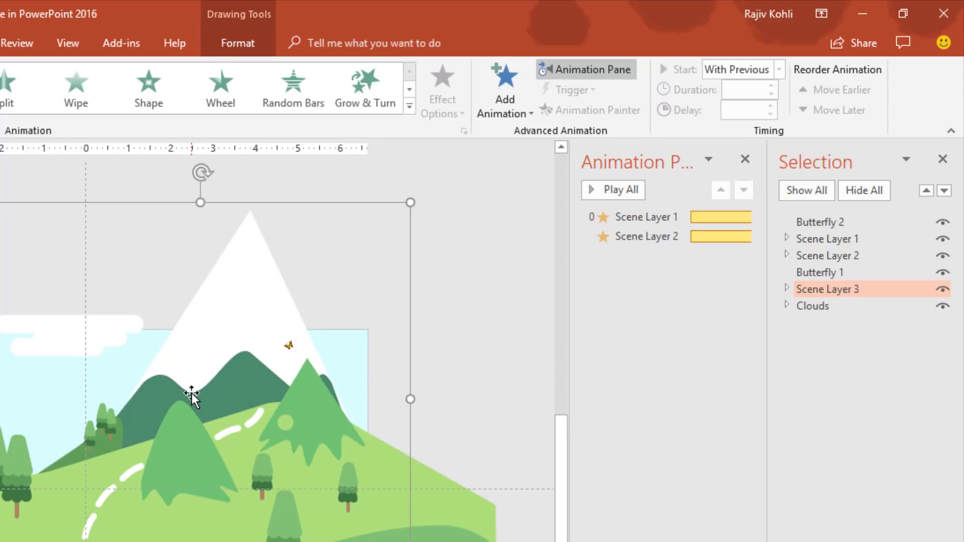
click(647, 237)
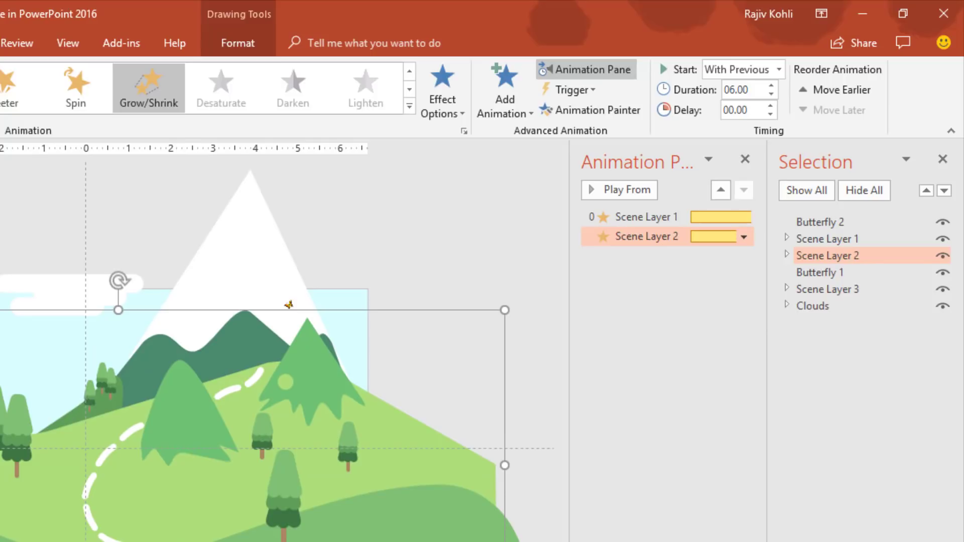
click(647, 217)
click(625, 113)
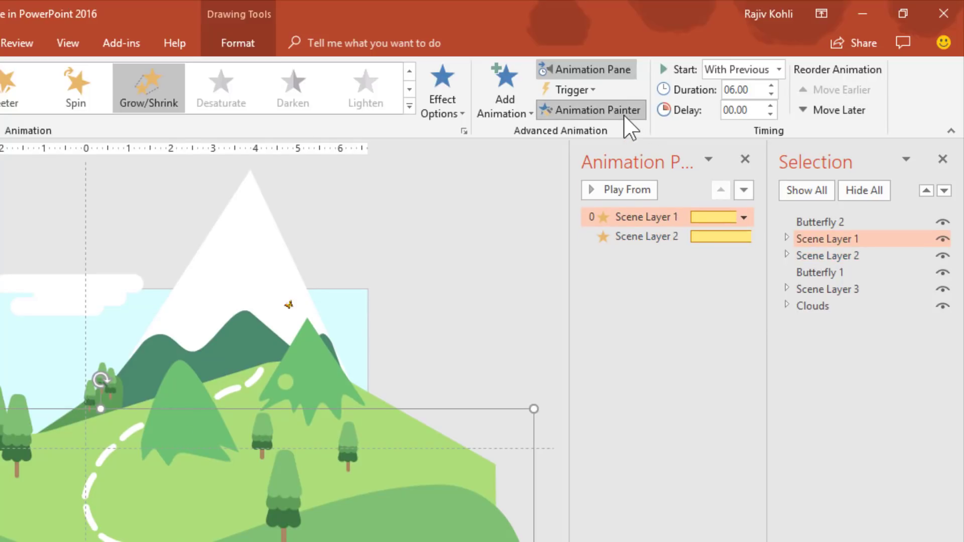
click(269, 277)
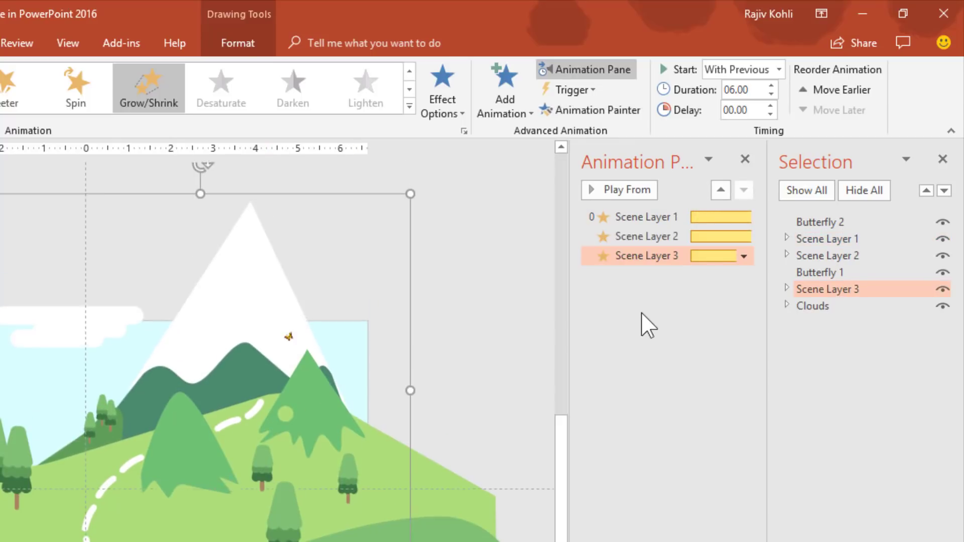
- Set Scene Layer 3's Grow/Shrink effect to a custom size of 115%, apply it, and play the scene as a slide show
double_click(641, 256)
click(433, 287)
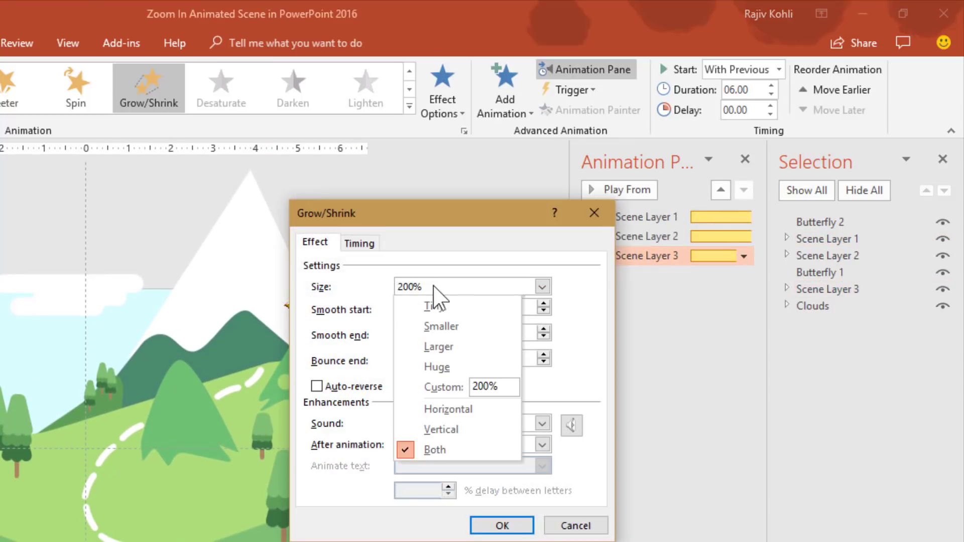
click(508, 392)
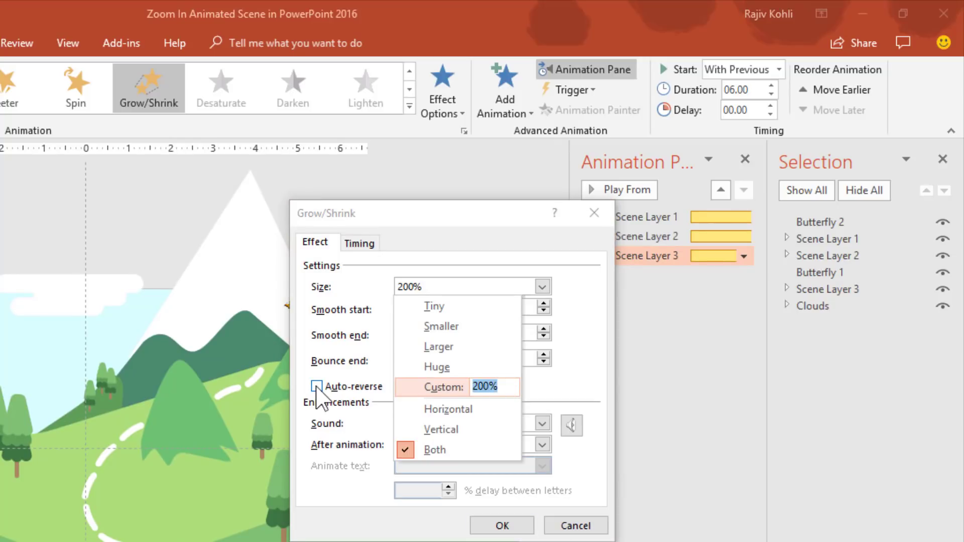
text(115)
key(Return)
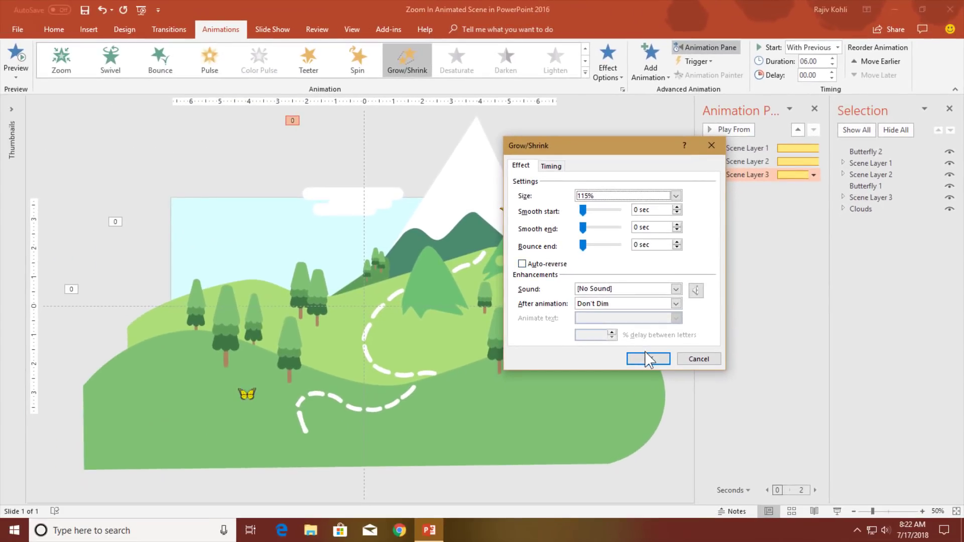
click(648, 358)
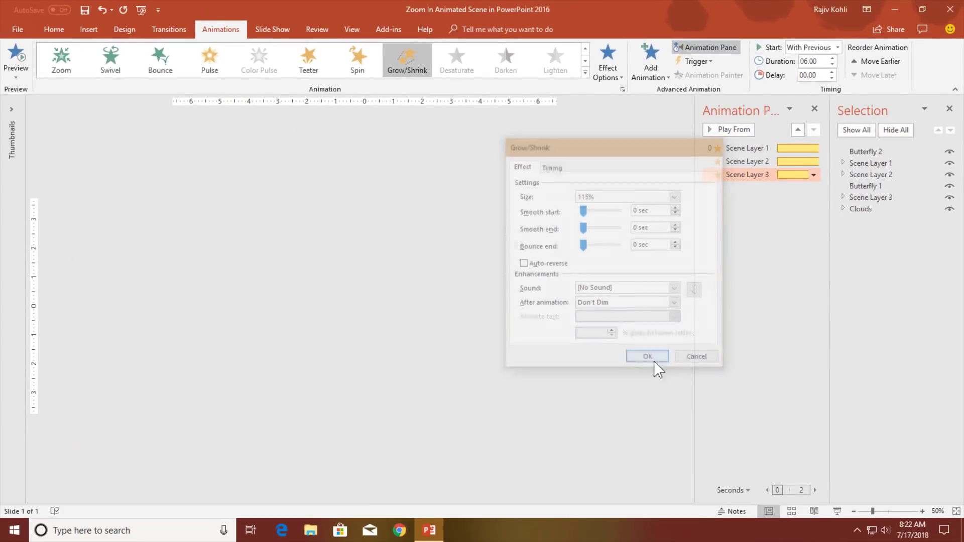
click(838, 512)
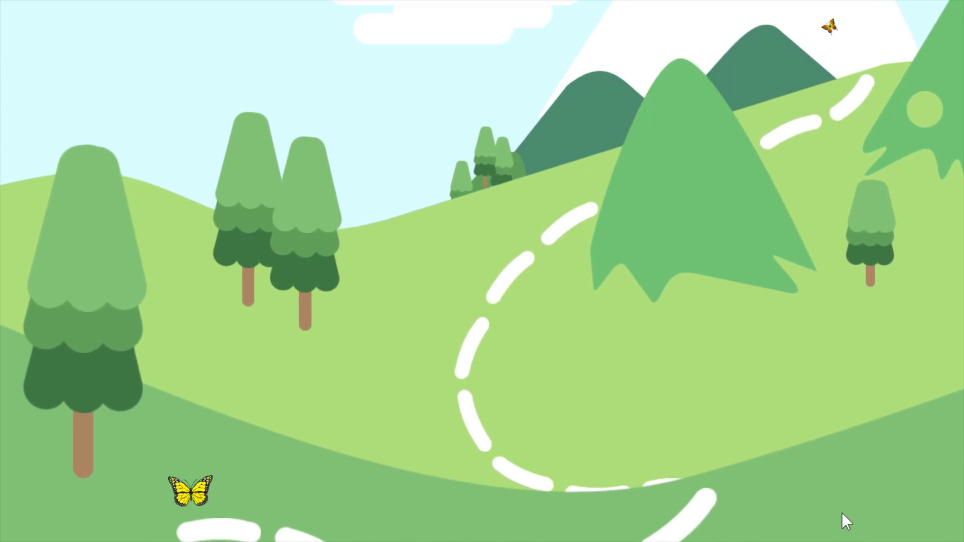
key(Escape)
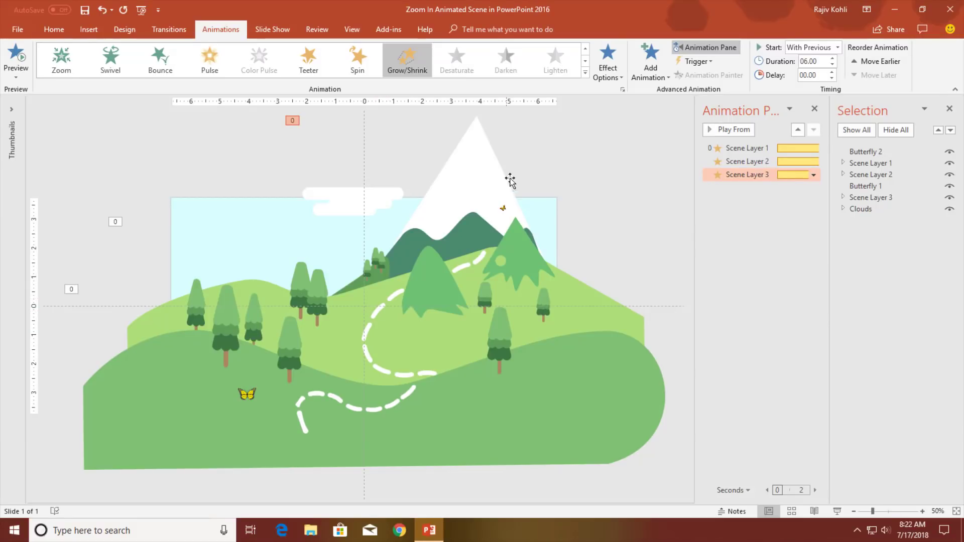
click(503, 209)
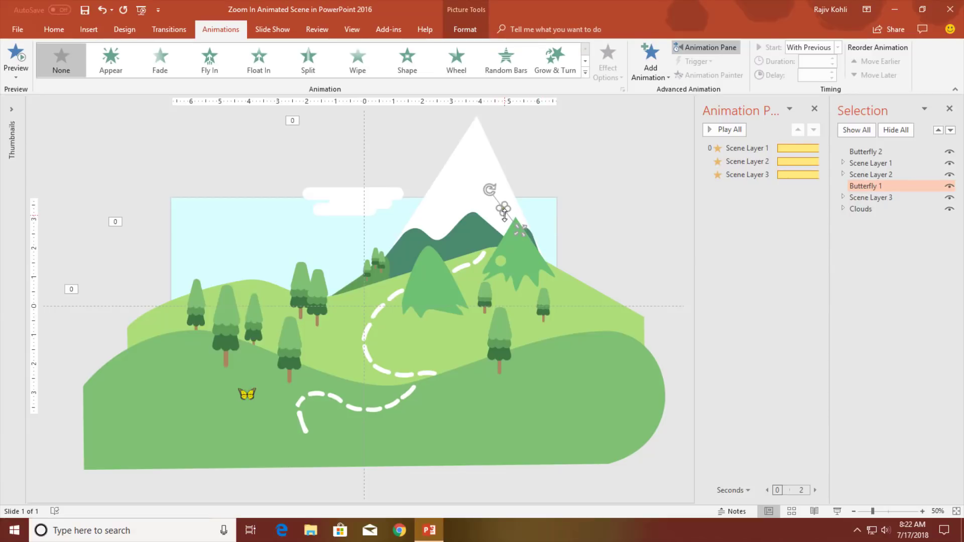
click(649, 65)
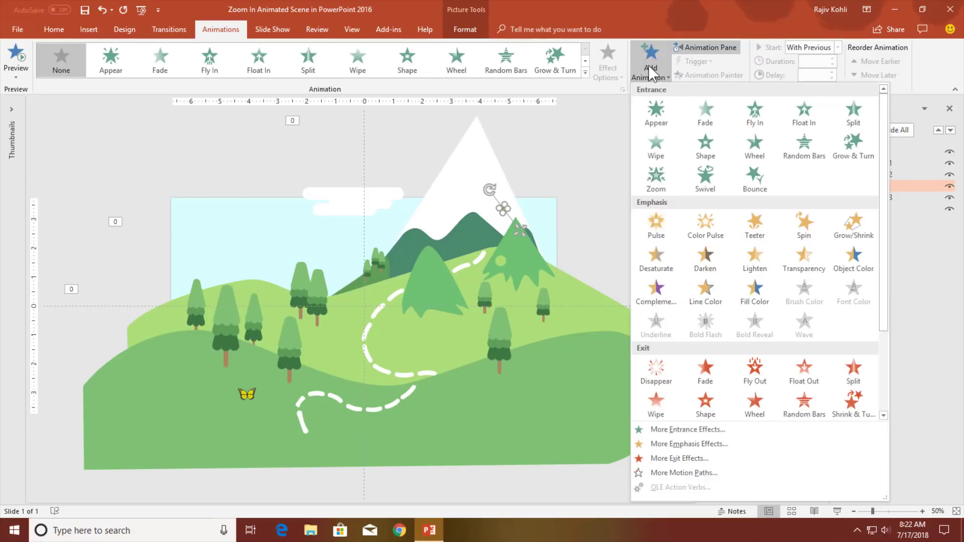
click(679, 473)
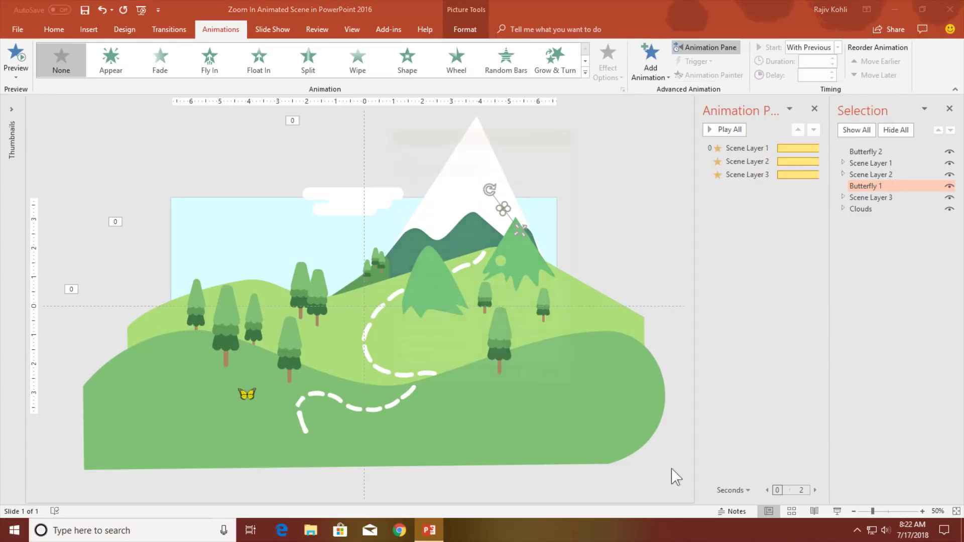
scroll(505, 241, down, 5)
scroll(504, 256, down, 1)
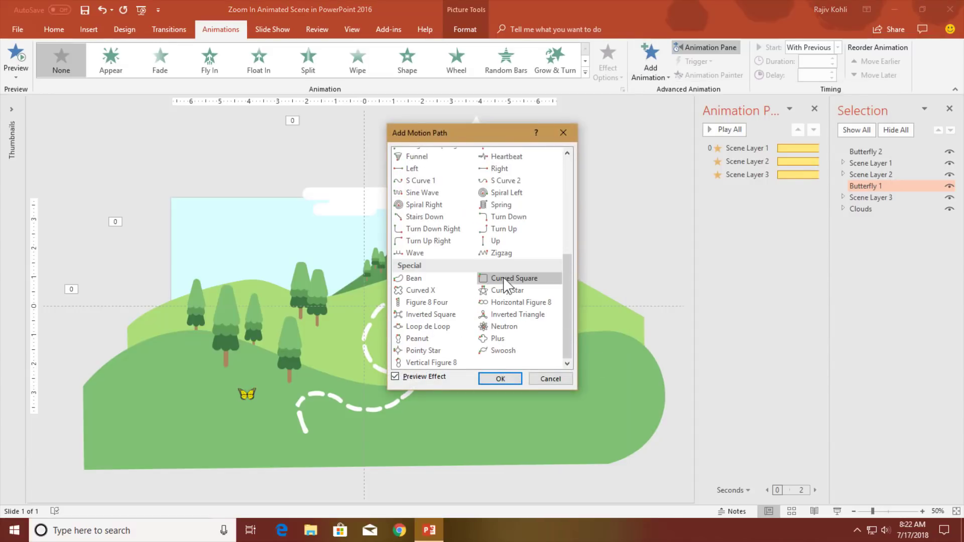
click(422, 315)
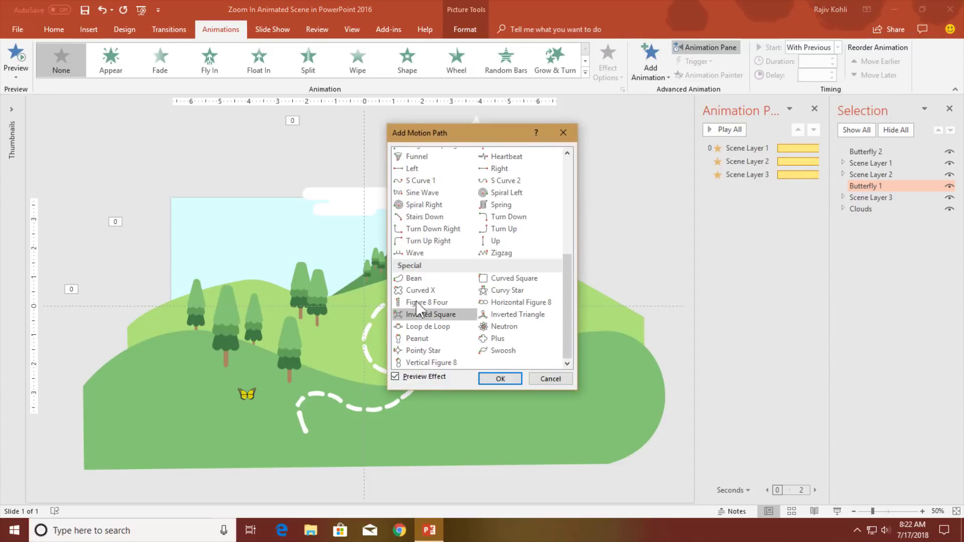
double_click(477, 226)
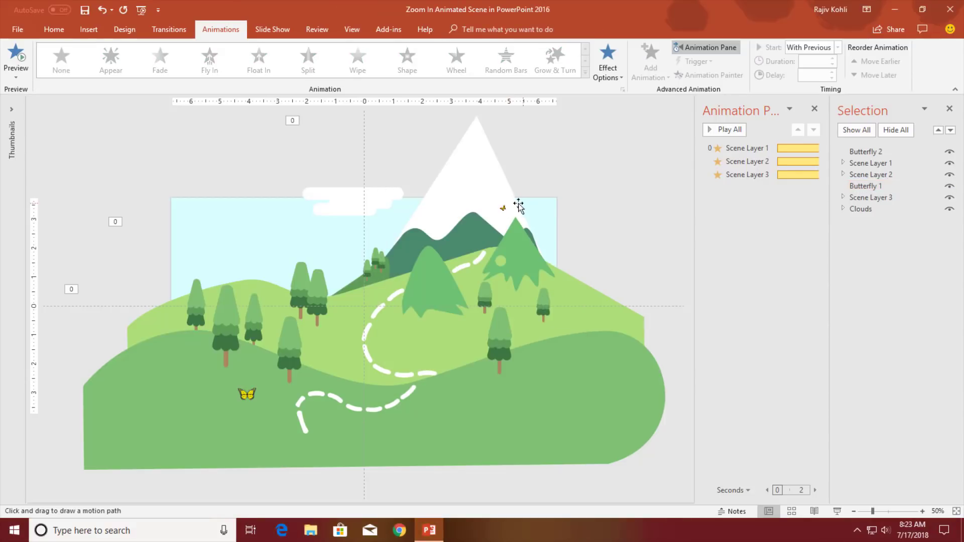
- Draw a zigzag custom motion path for Butterfly 1 from the snowy mountain across the hills to beyond the slide's left edge
click(503, 208)
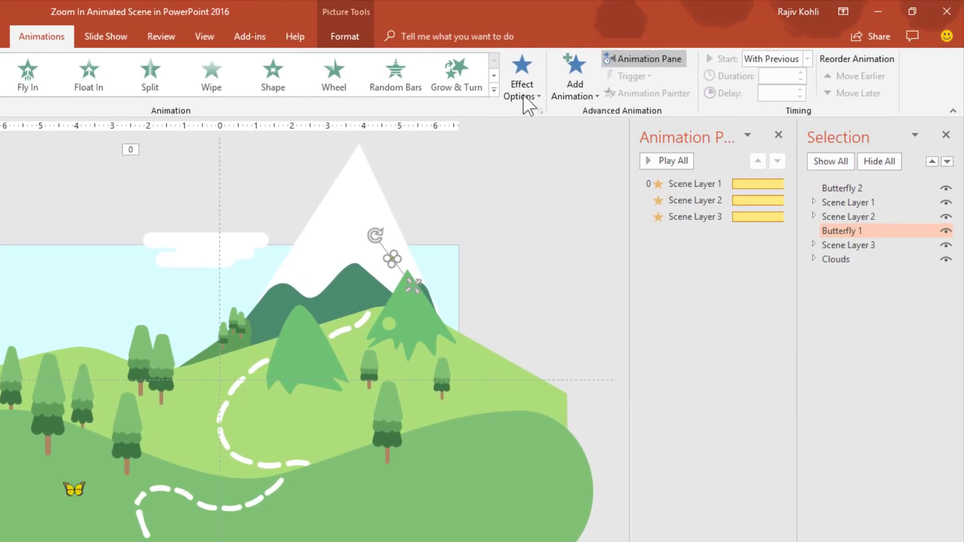
click(495, 90)
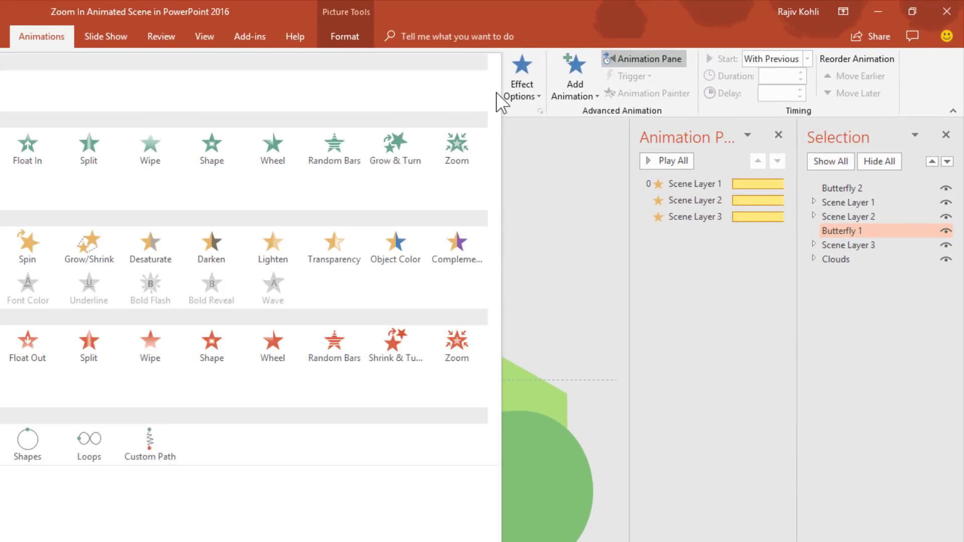
click(162, 439)
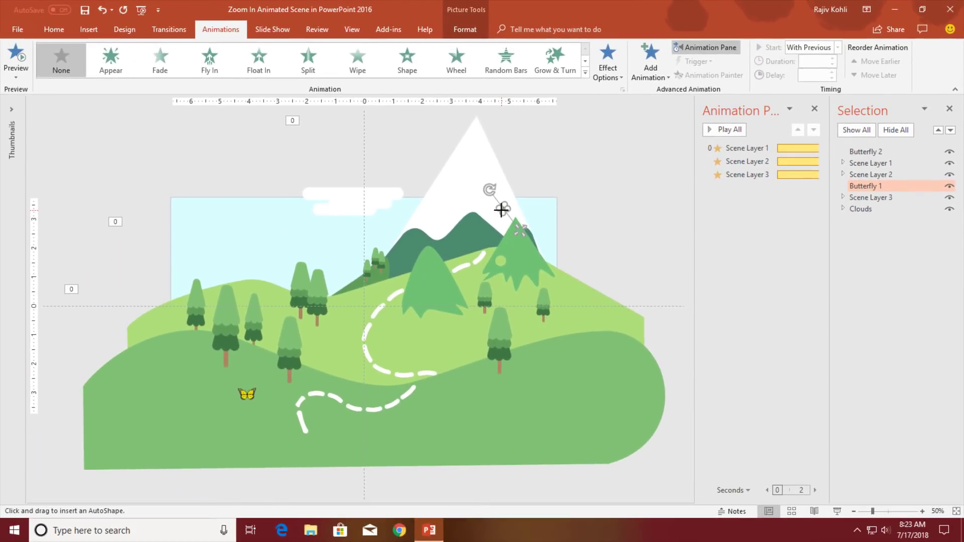
click(393, 258)
click(430, 287)
click(338, 264)
click(261, 300)
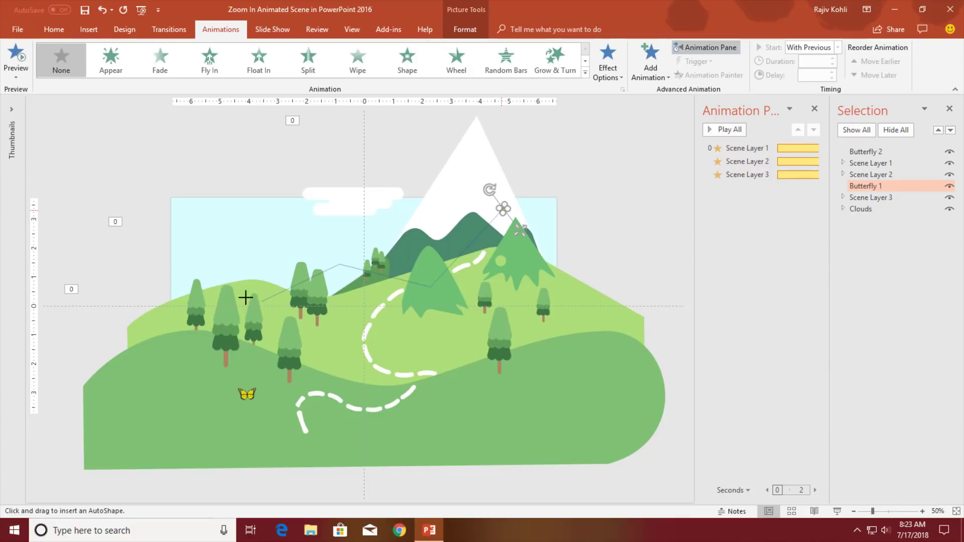
double_click(124, 243)
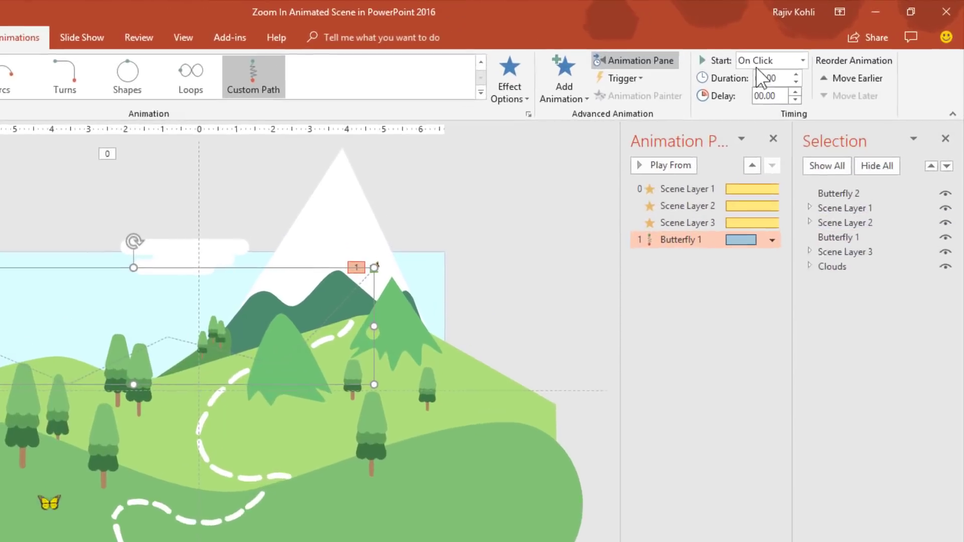
- Set Butterfly 1's motion path to start With Previous and last 10 seconds
click(809, 47)
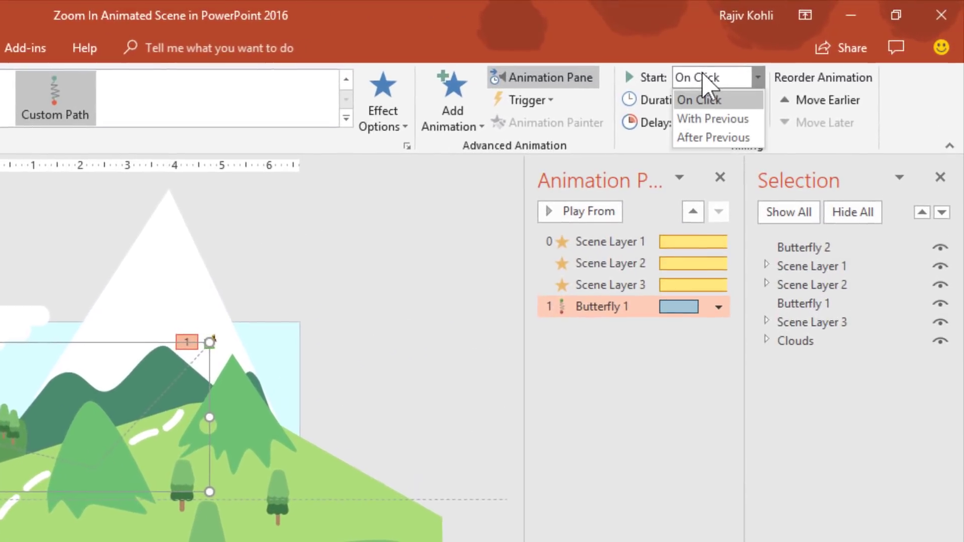
click(708, 120)
double_click(728, 101)
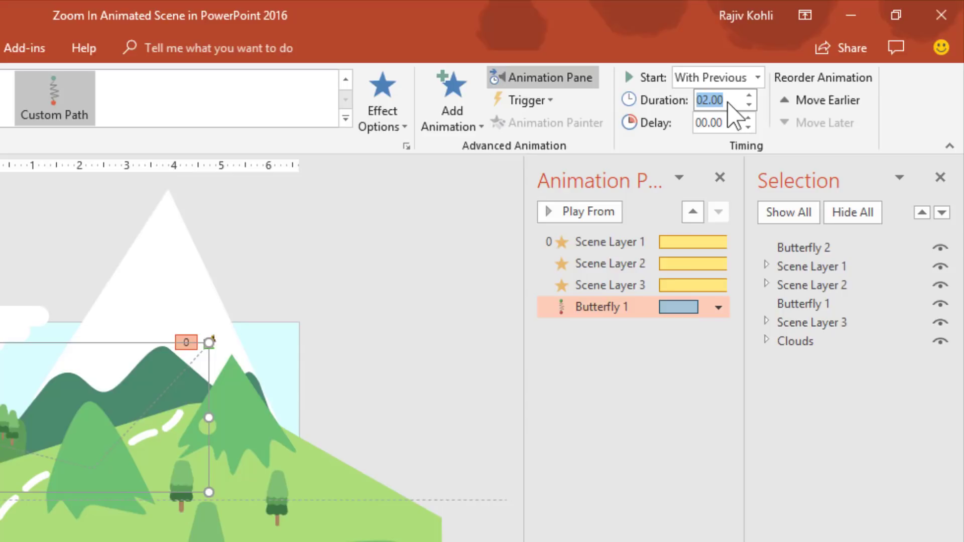
text(10)
key(Return)
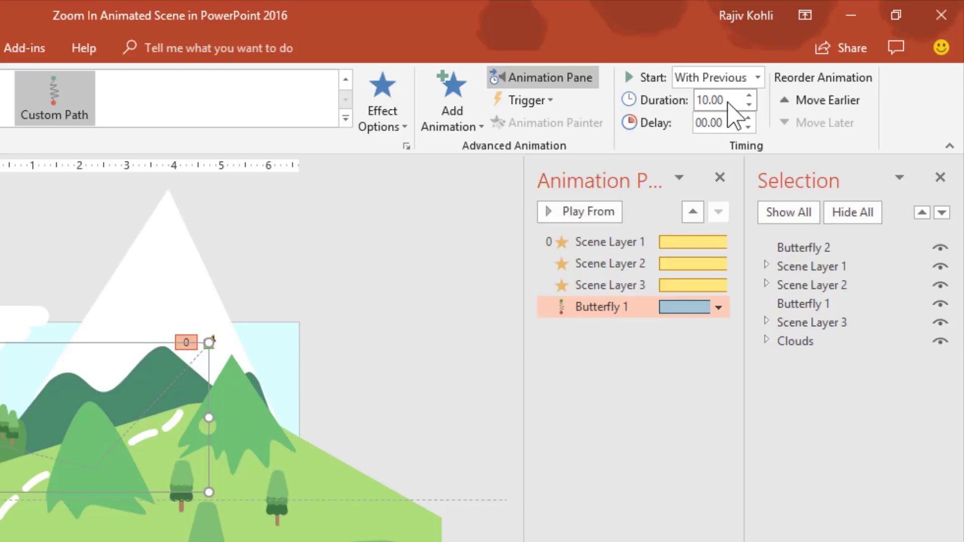
- Set Butterfly 1's custom path to a smooth start of .35 and a smooth end of .95 seconds, check its timing, and apply the settings
double_click(586, 316)
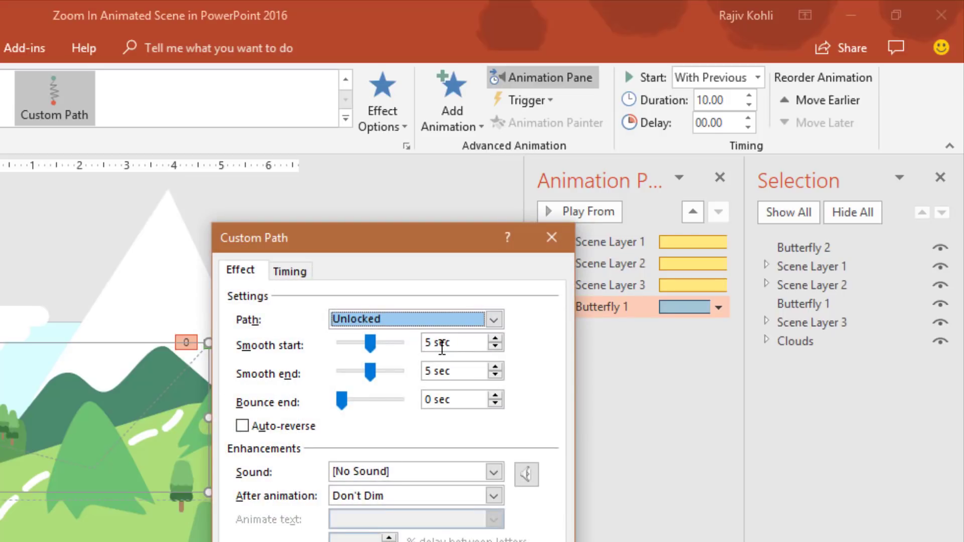
drag(372, 345, 342, 373)
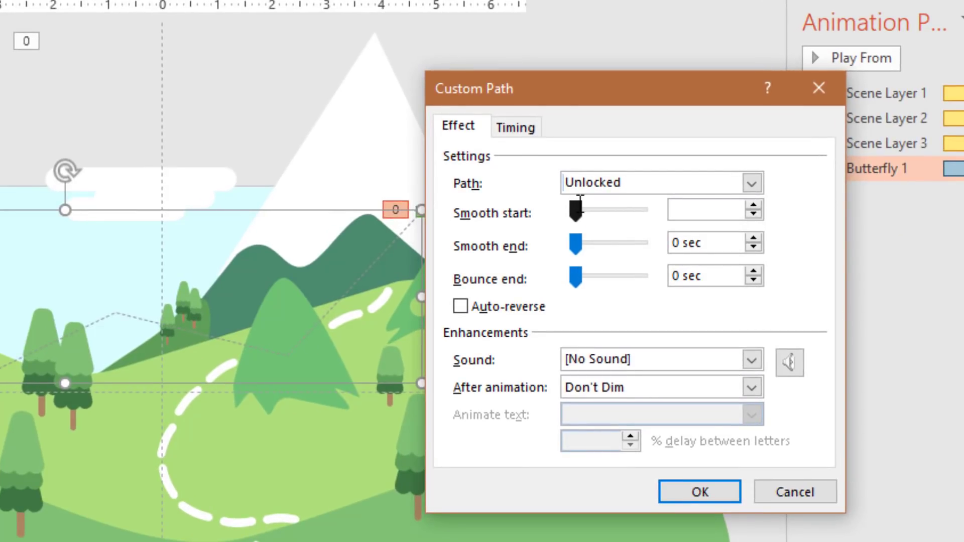
text(.35)
key(Tab)
key(Tab)
text(.95)
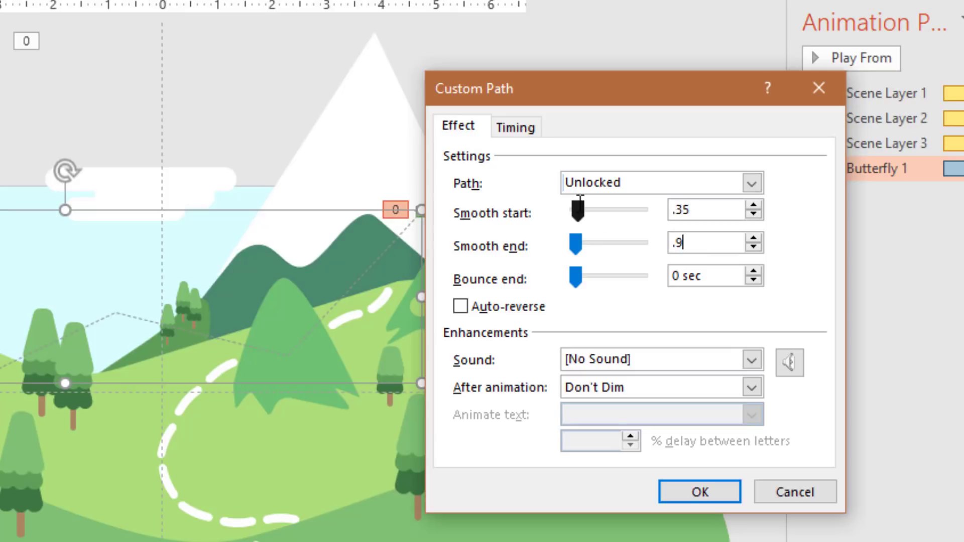
click(527, 129)
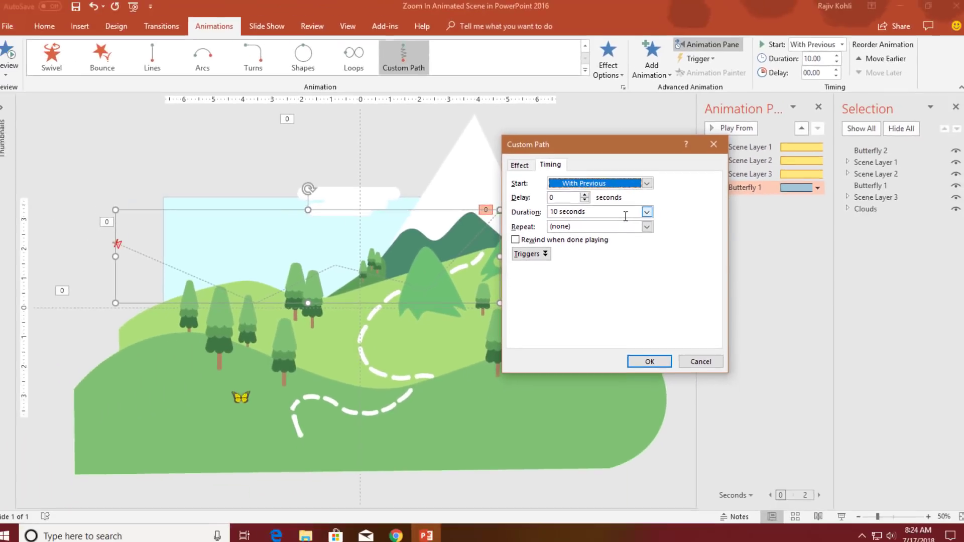
click(654, 362)
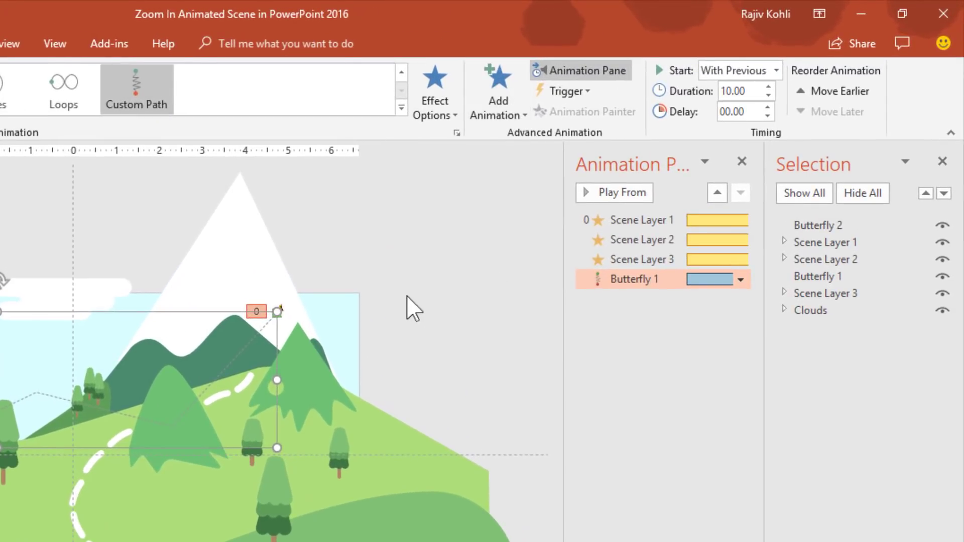
- Add a Grow/Shrink emphasis effect to Butterfly 1 with a custom size of 30% Horizontal and auto-reverse enabled
click(499, 97)
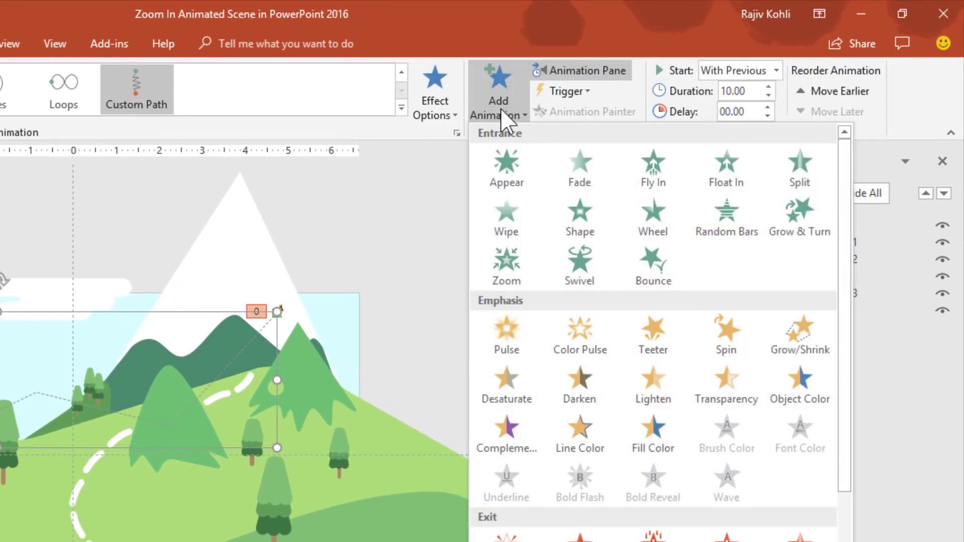
click(797, 335)
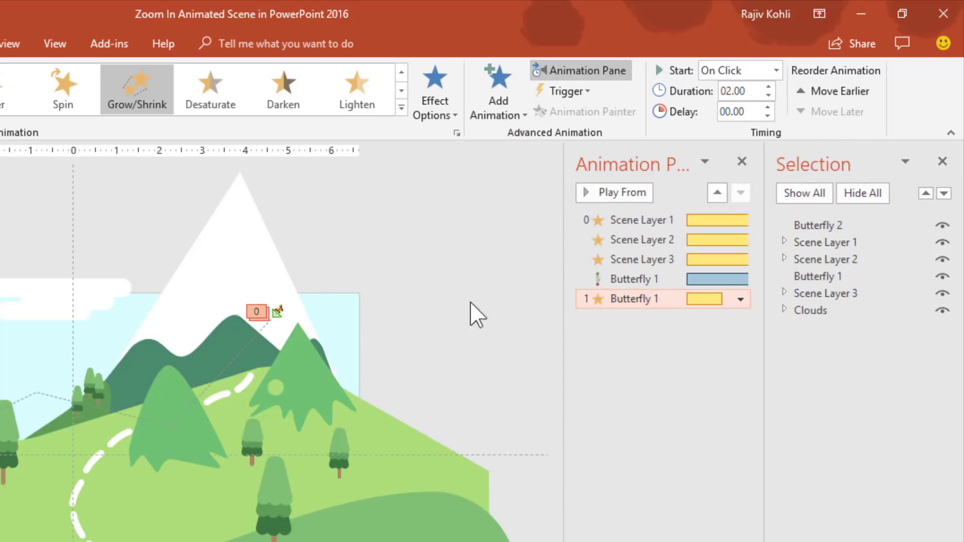
click(442, 292)
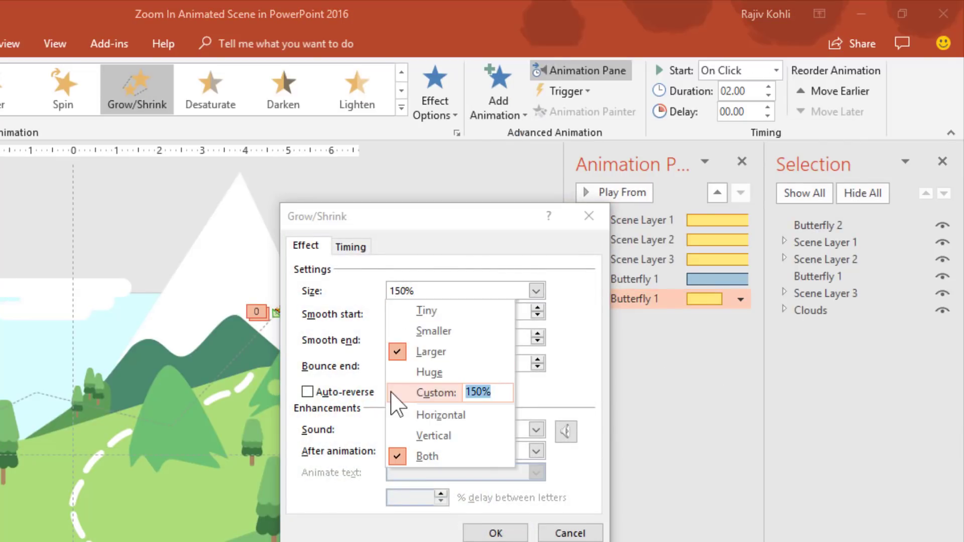
text(30)
key(Return)
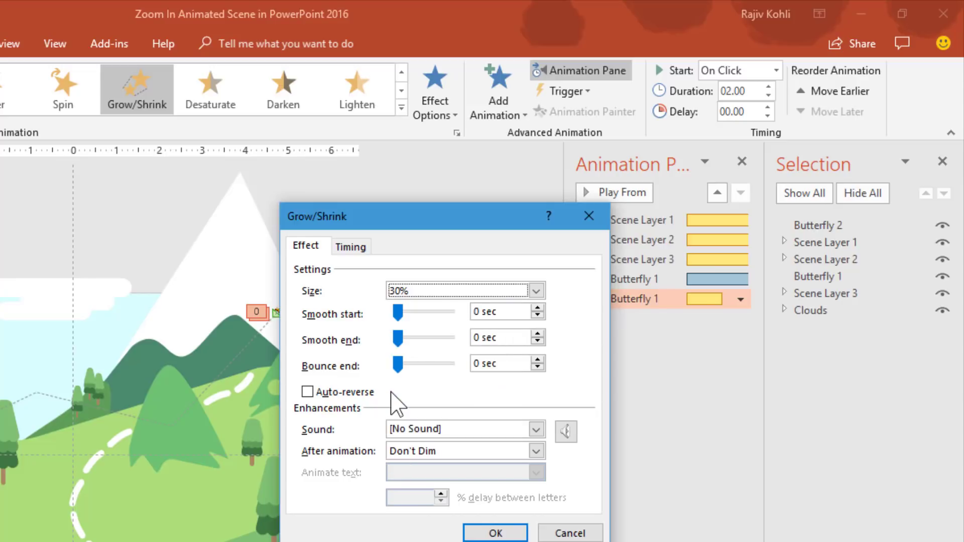
click(452, 293)
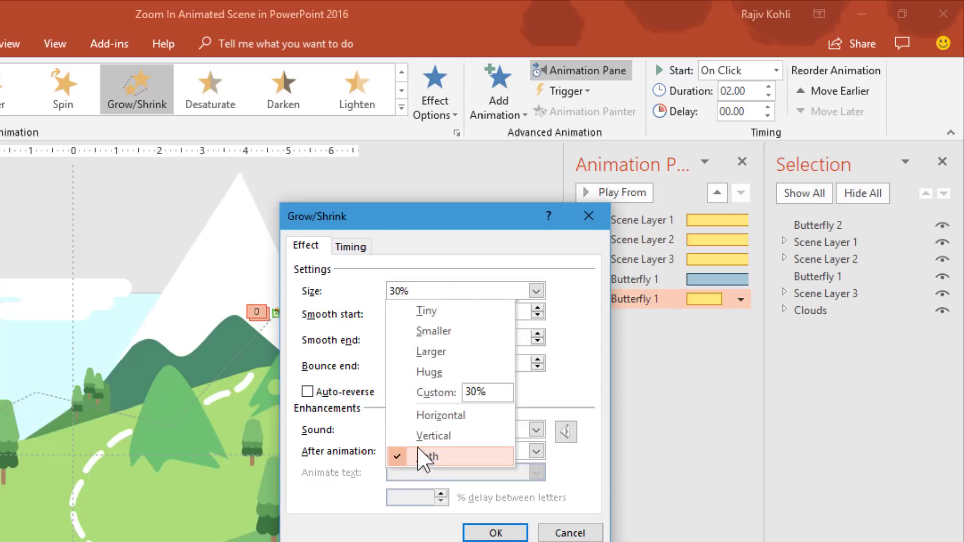
click(432, 415)
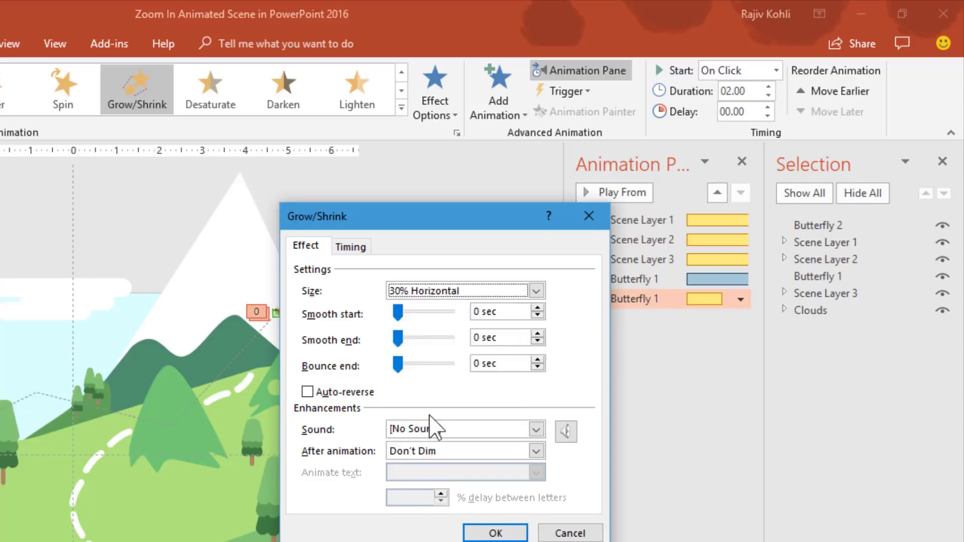
click(345, 392)
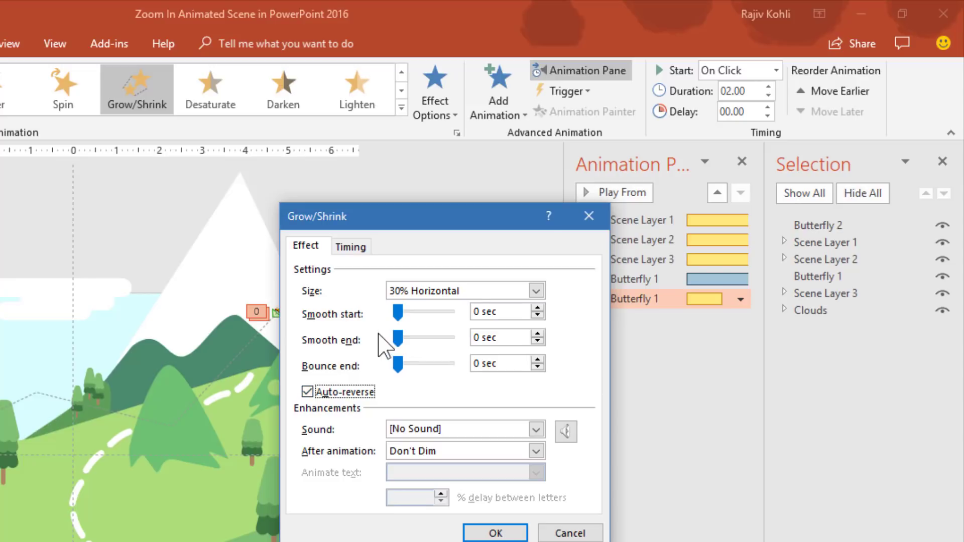
- Set Butterfly 1's Grow/Shrink timing to start With Previous, last 0.01 seconds and repeat Until End of Slide, and apply it
click(361, 247)
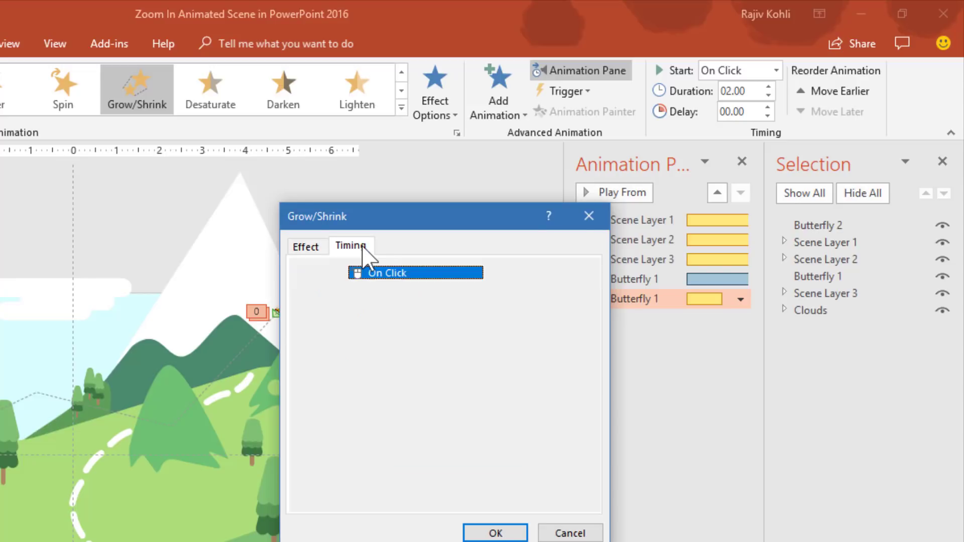
click(492, 337)
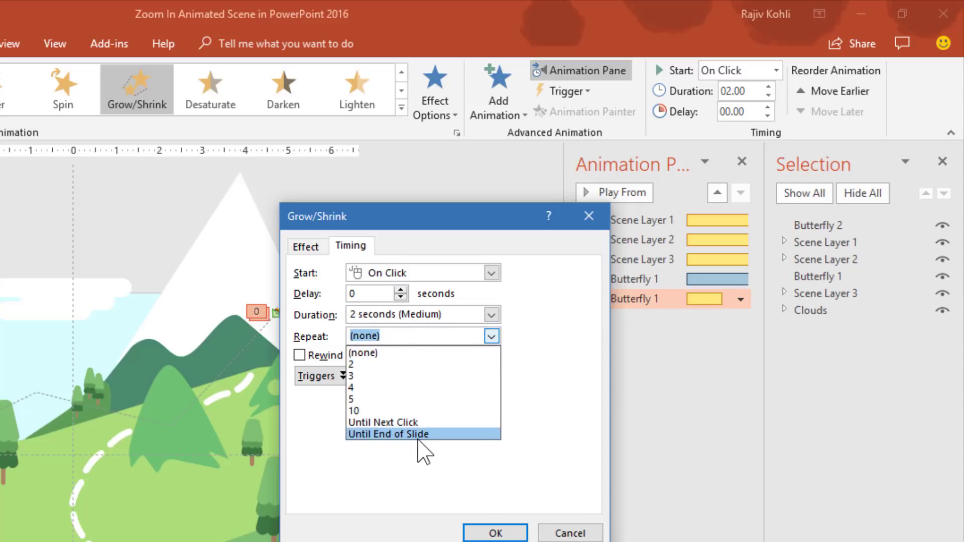
click(418, 434)
click(421, 276)
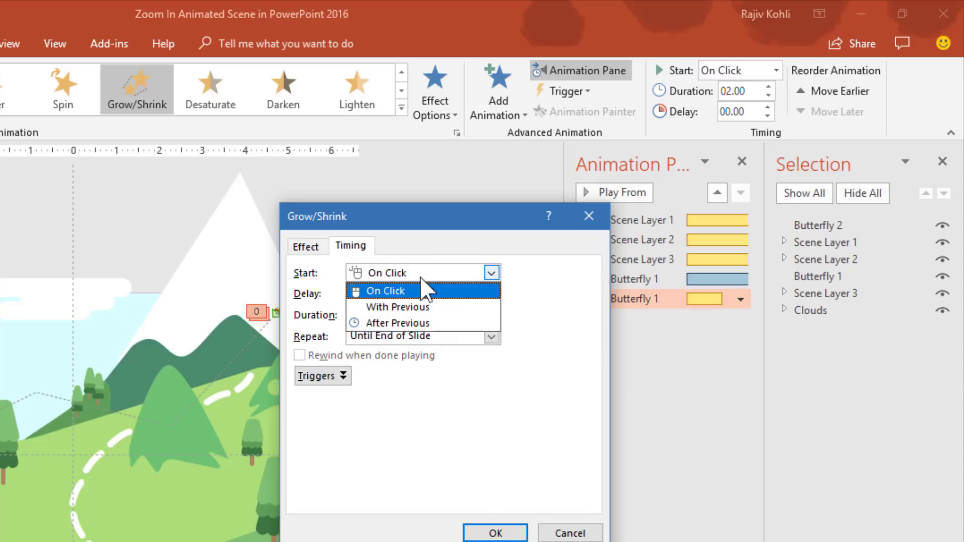
click(406, 306)
click(389, 316)
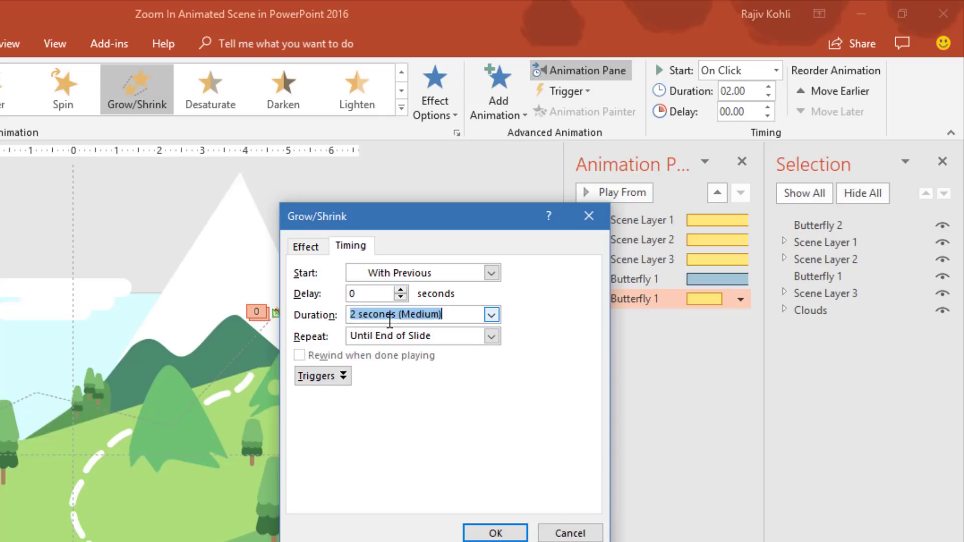
text(0.01)
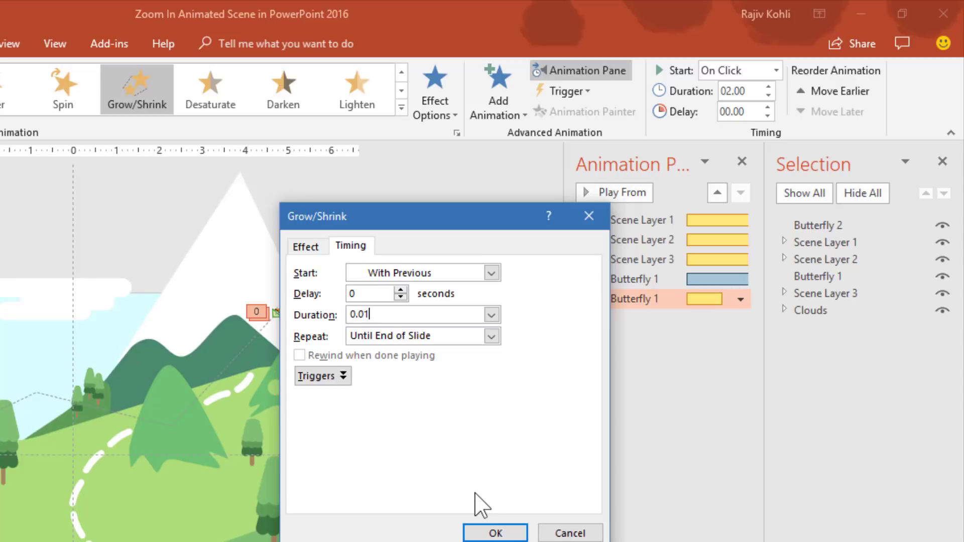
click(497, 533)
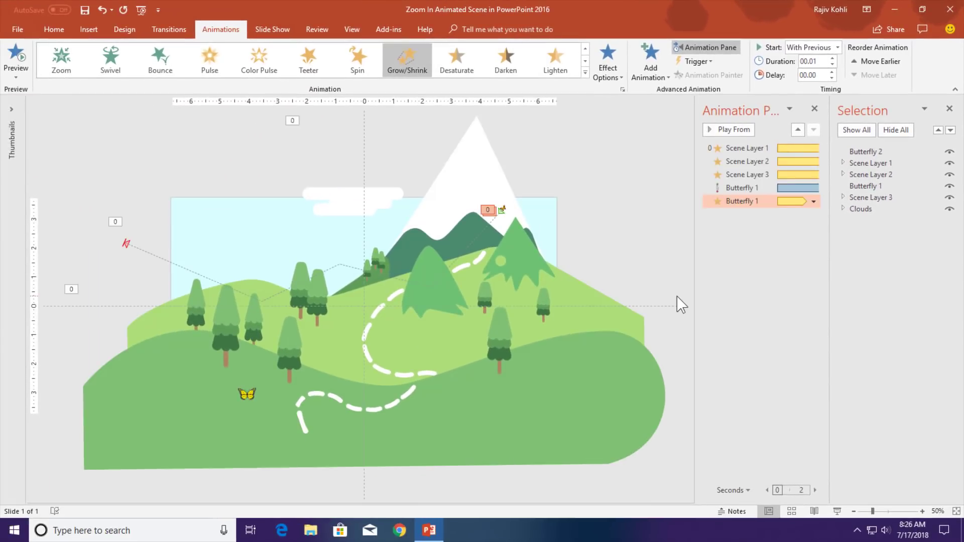
- Play the scene as a slide show to check Butterfly 1's wing flapping, and return to editing
click(679, 273)
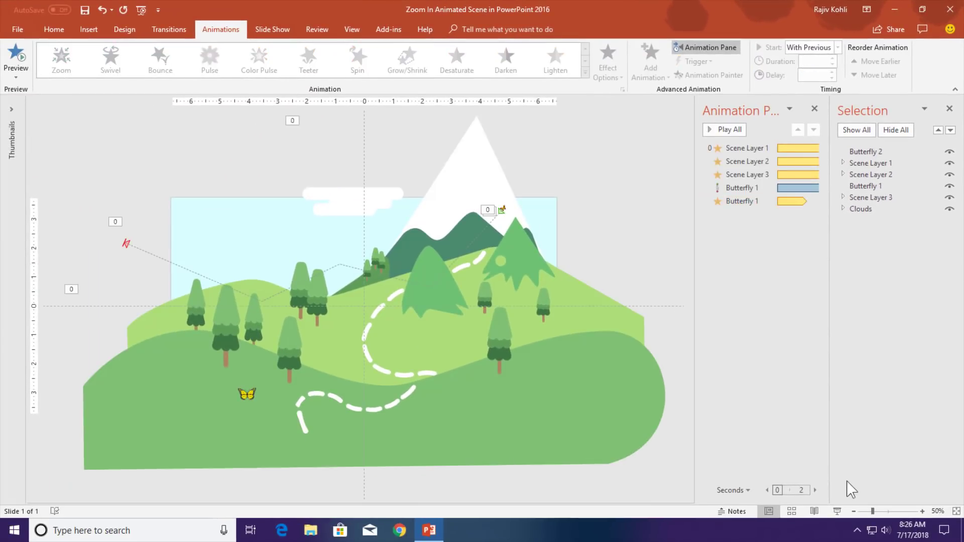
click(836, 510)
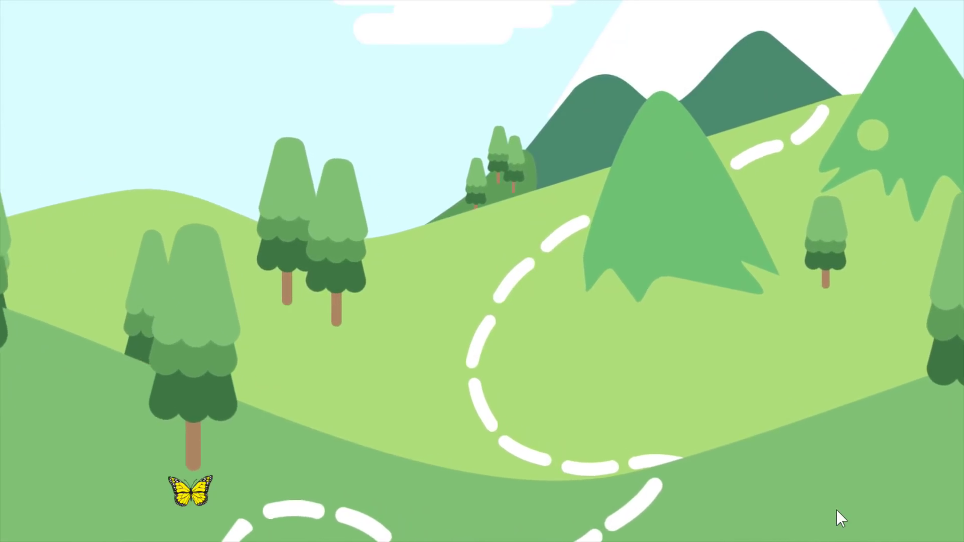
key(Escape)
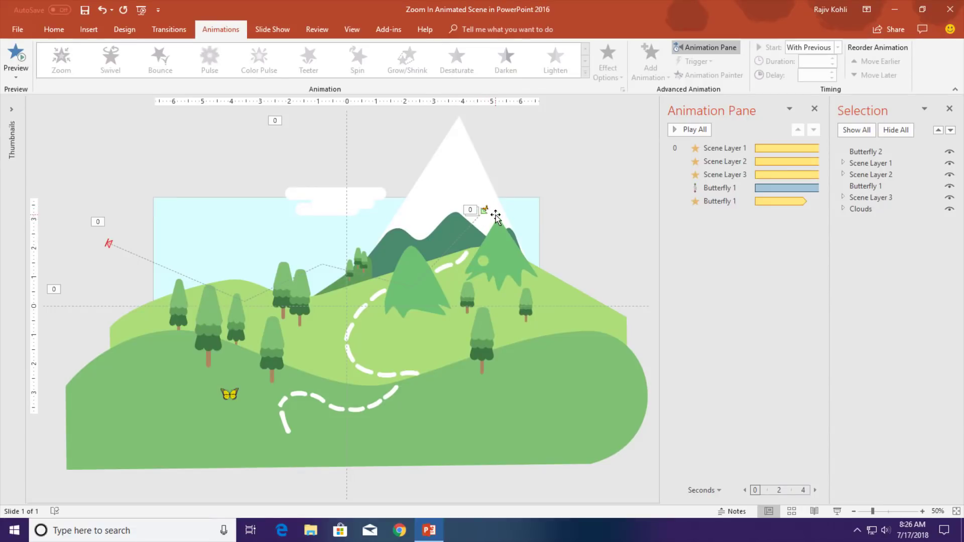
- Add a Spin emphasis effect to Butterfly 1 and set it to start With Previous
click(487, 209)
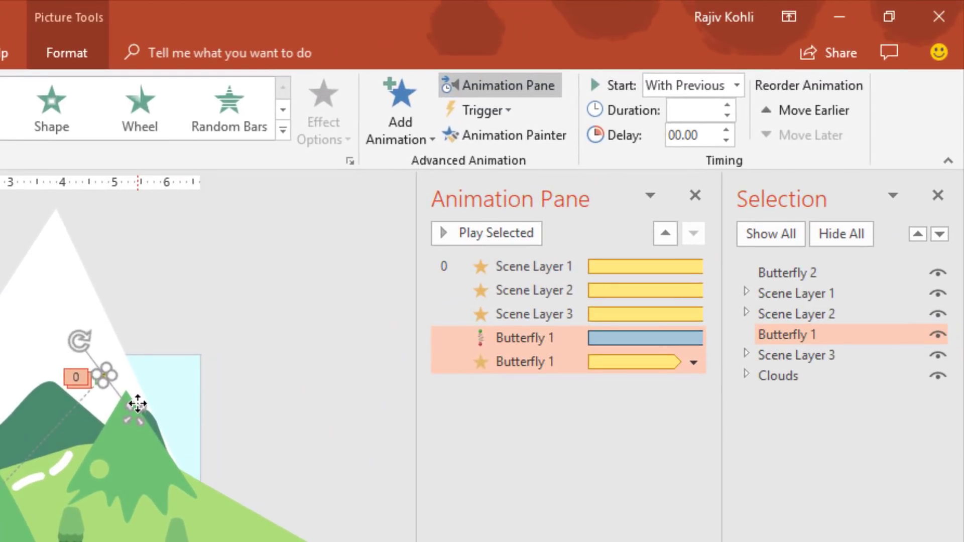
click(403, 123)
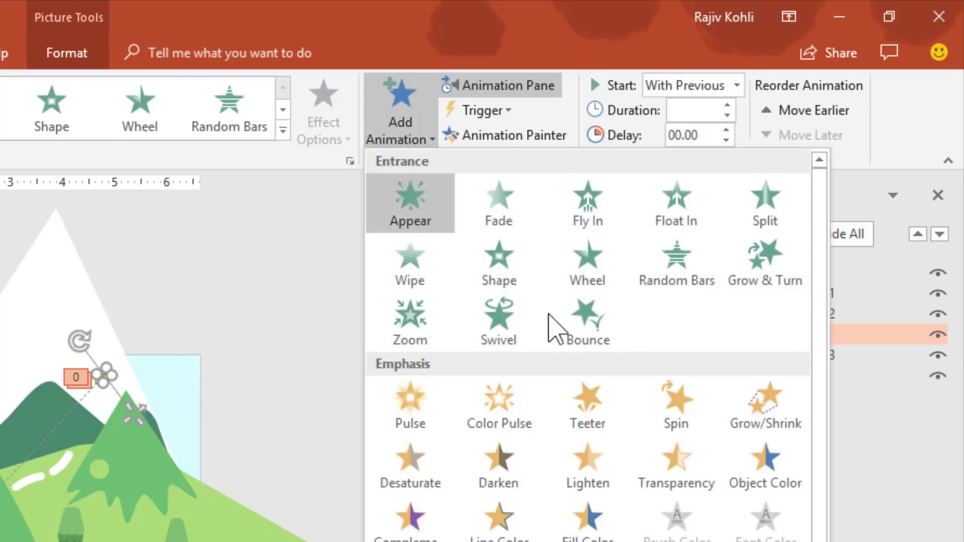
click(664, 418)
click(703, 88)
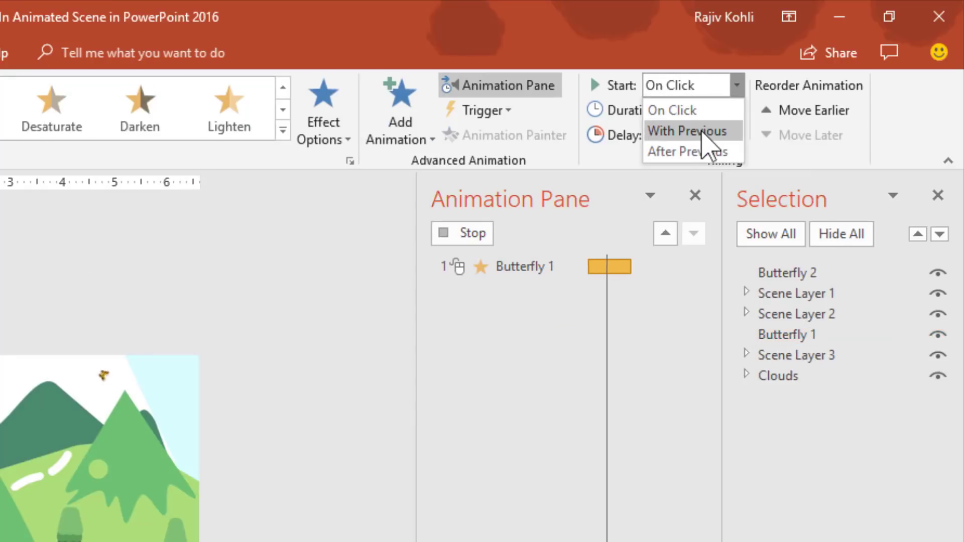
click(704, 132)
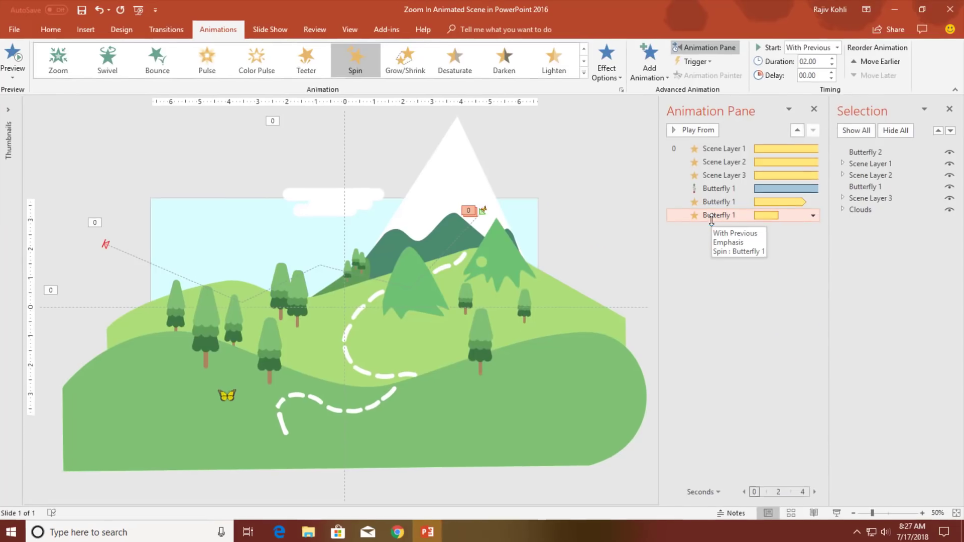
- Set Butterfly 1's Spin effect to a custom 90° counterclockwise amount with auto-reverse enabled
double_click(712, 215)
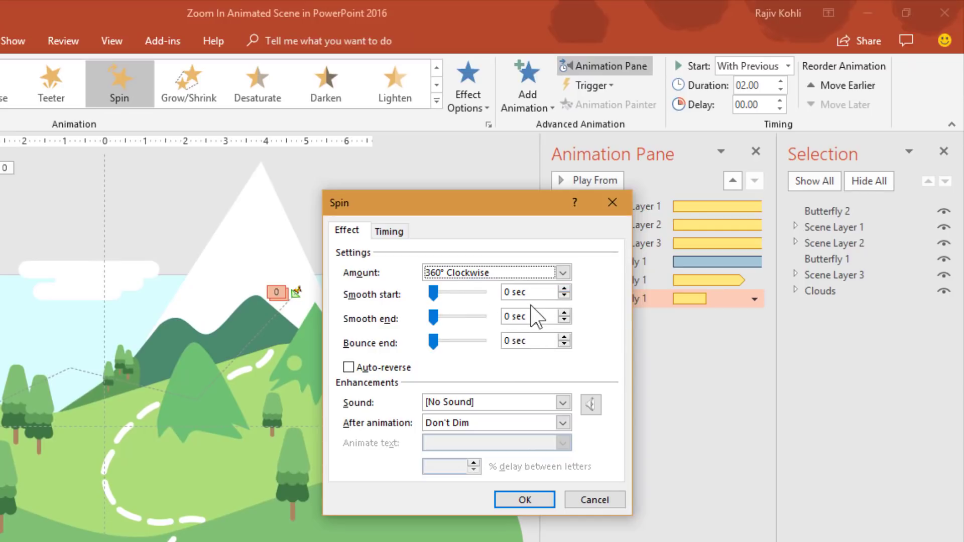
click(385, 373)
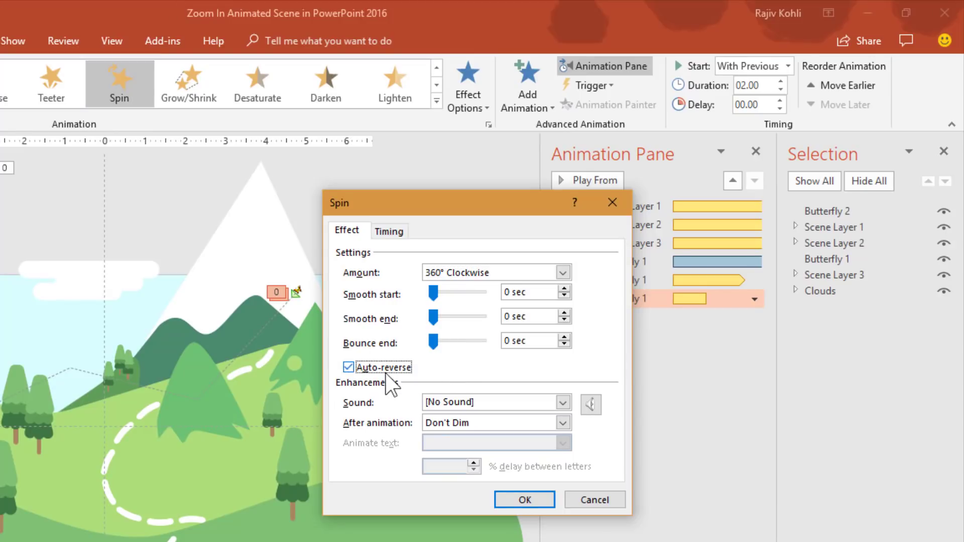
click(486, 275)
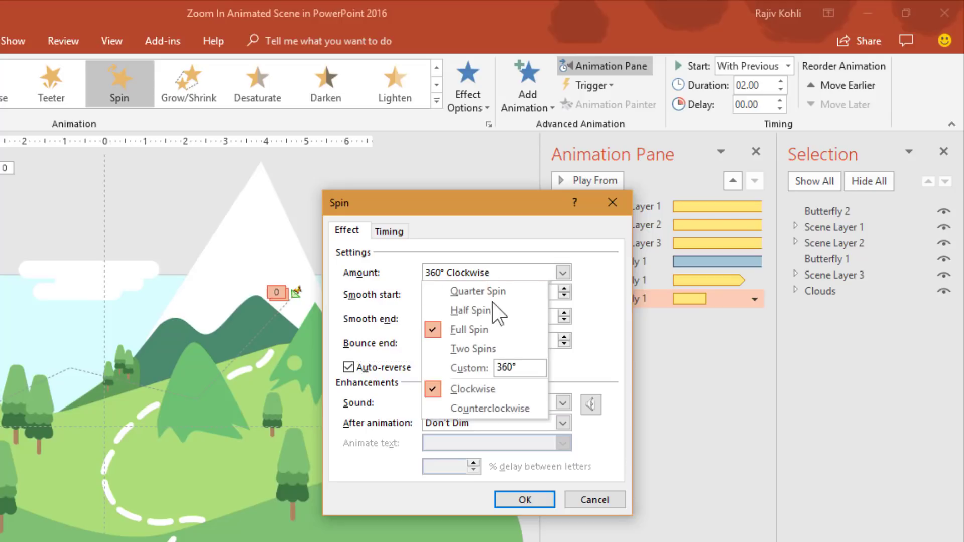
click(525, 369)
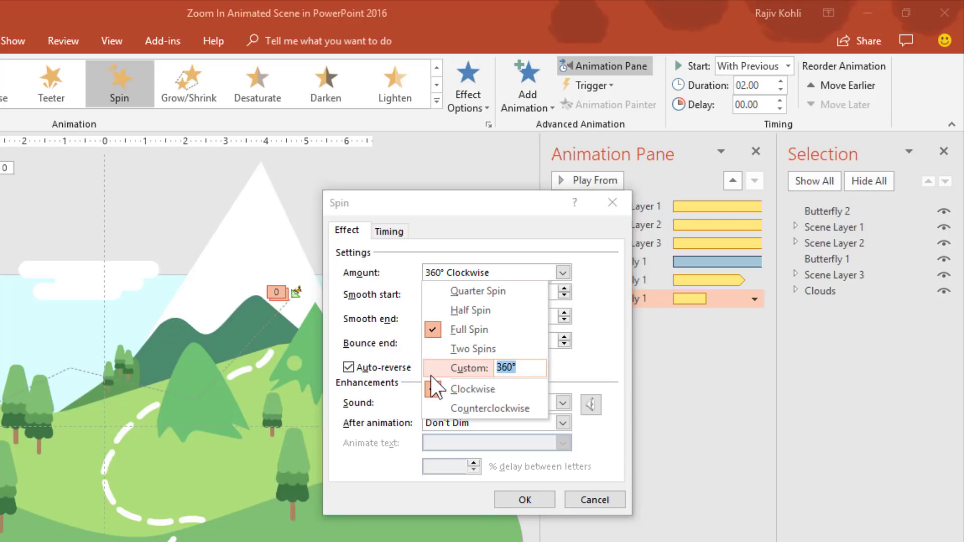
text(90)
key(Return)
click(481, 273)
click(496, 408)
- Set Butterfly 1's Spin to repeat Until End of Slide, apply it, and preview the scene as a slide show
click(397, 233)
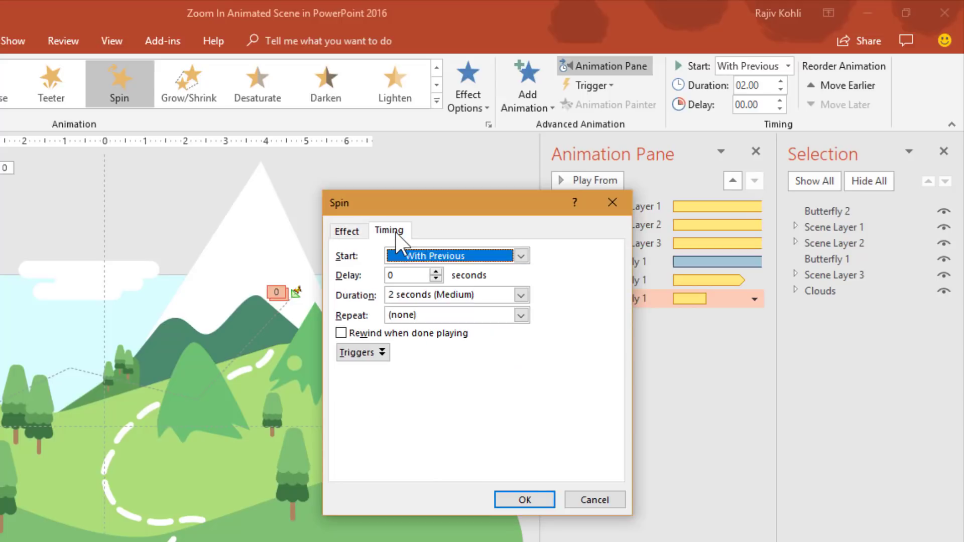
click(521, 315)
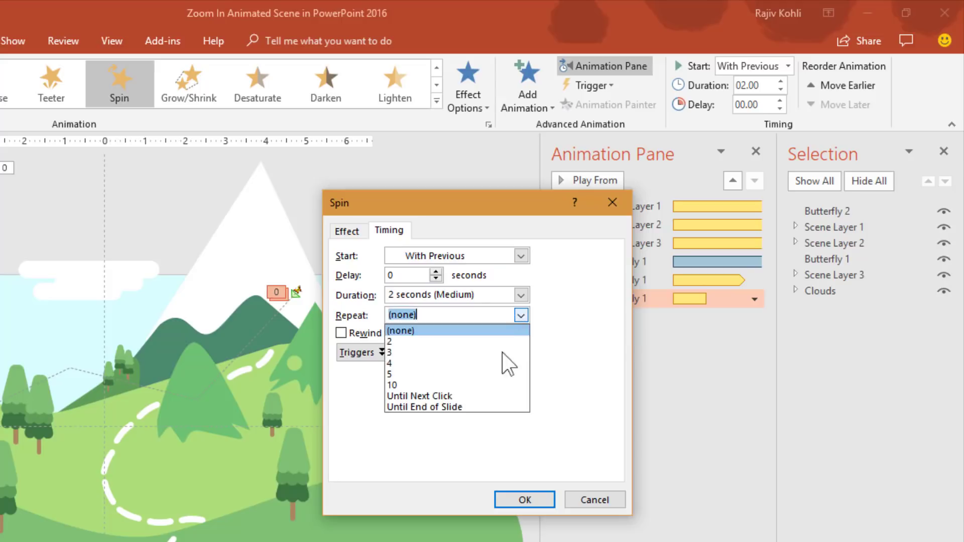
click(412, 395)
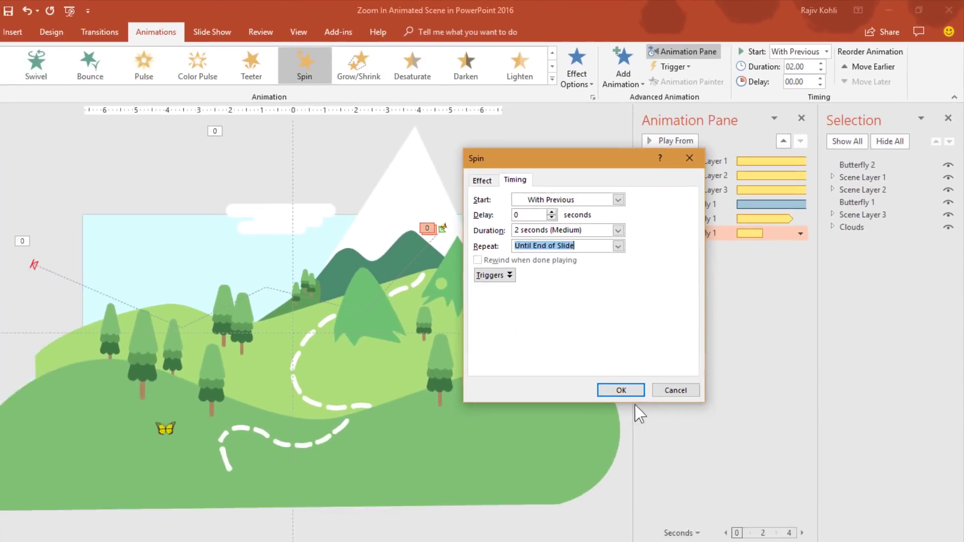
key(Return)
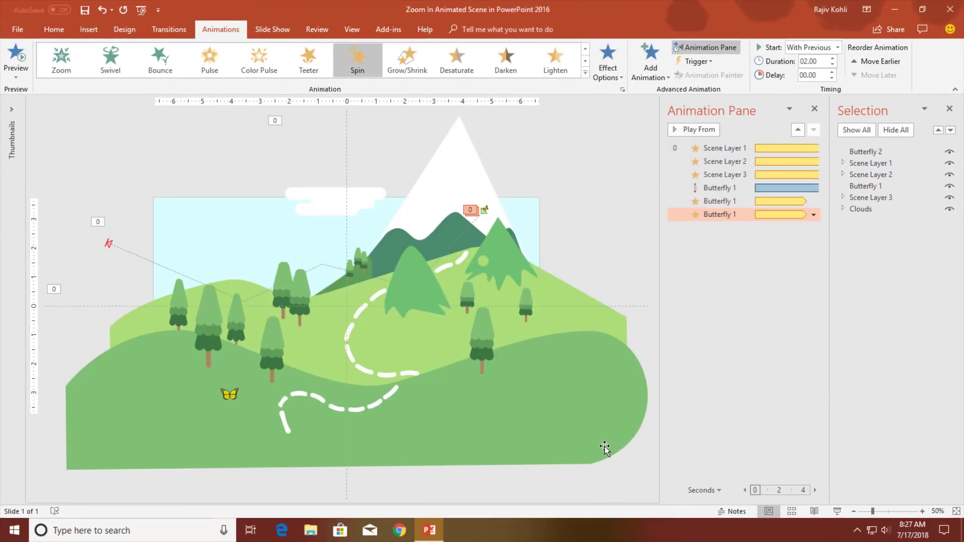
click(837, 511)
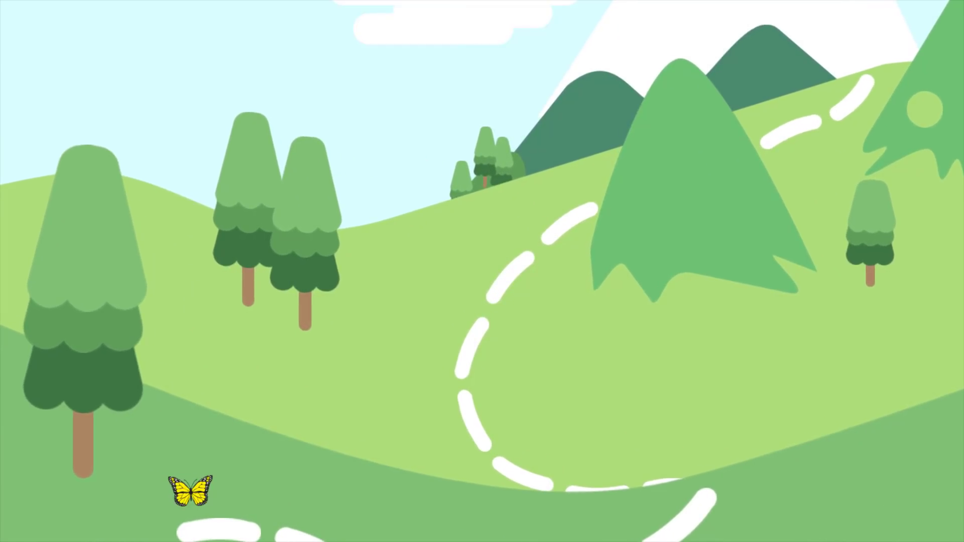
key(Escape)
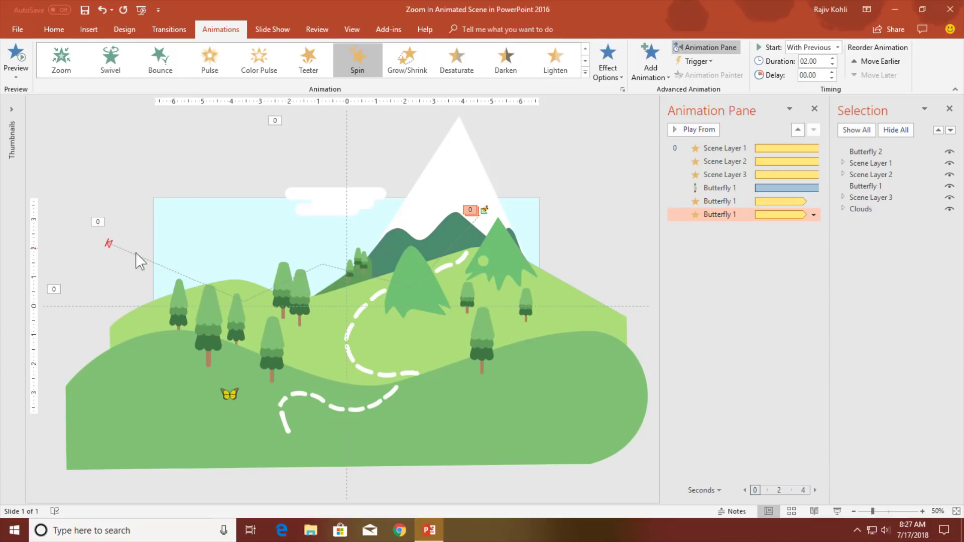
- Edit the points of Butterfly 1's motion path, moving its end point up and nearer the slide's left edge and curving the last segment
click(109, 245)
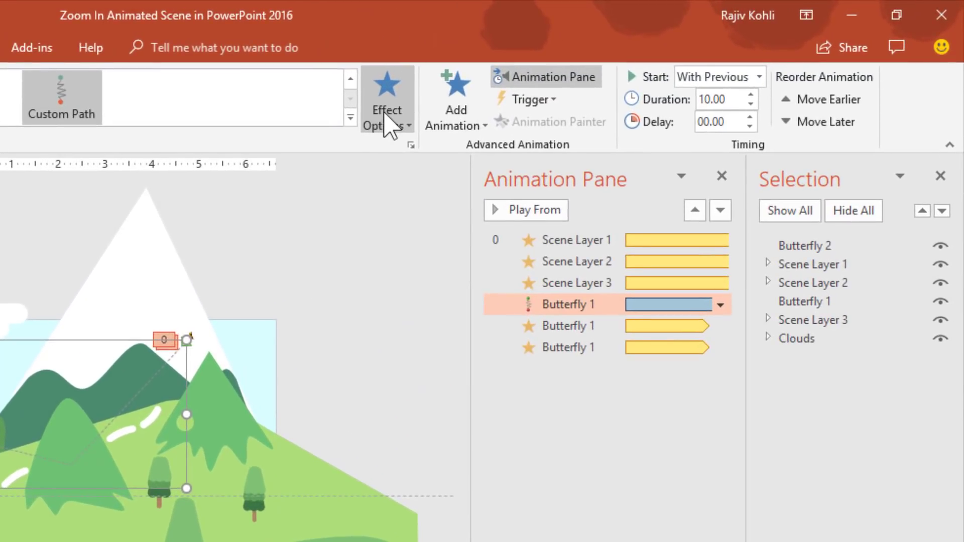
click(390, 125)
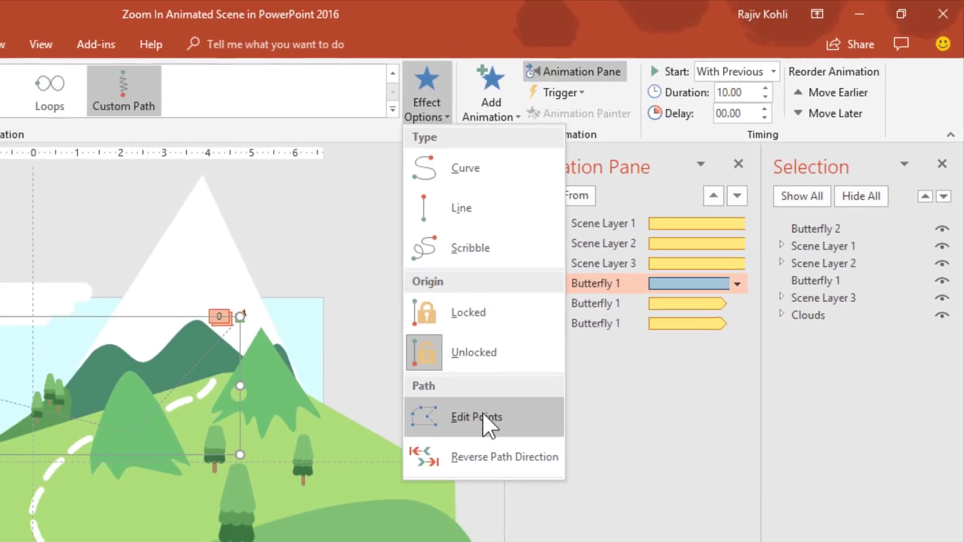
click(452, 446)
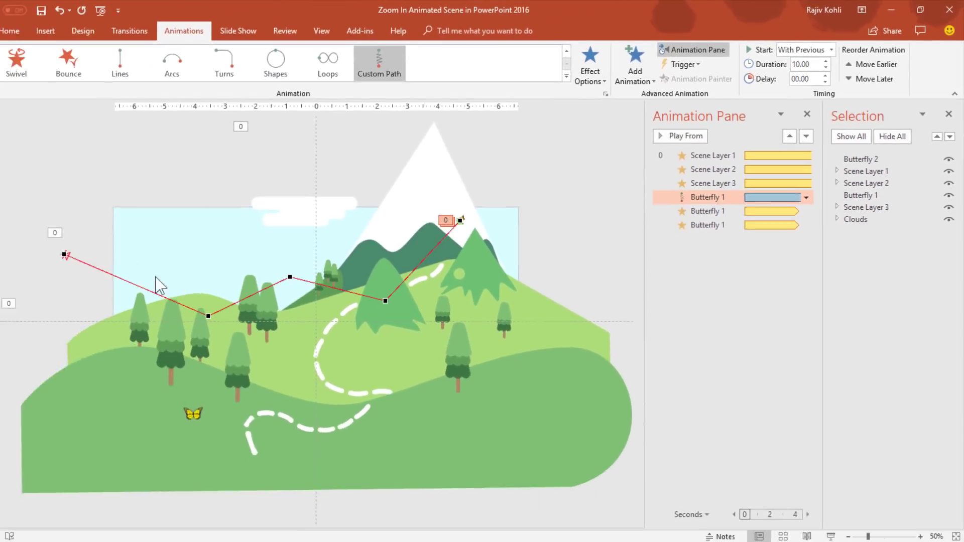
drag(108, 243, 139, 218)
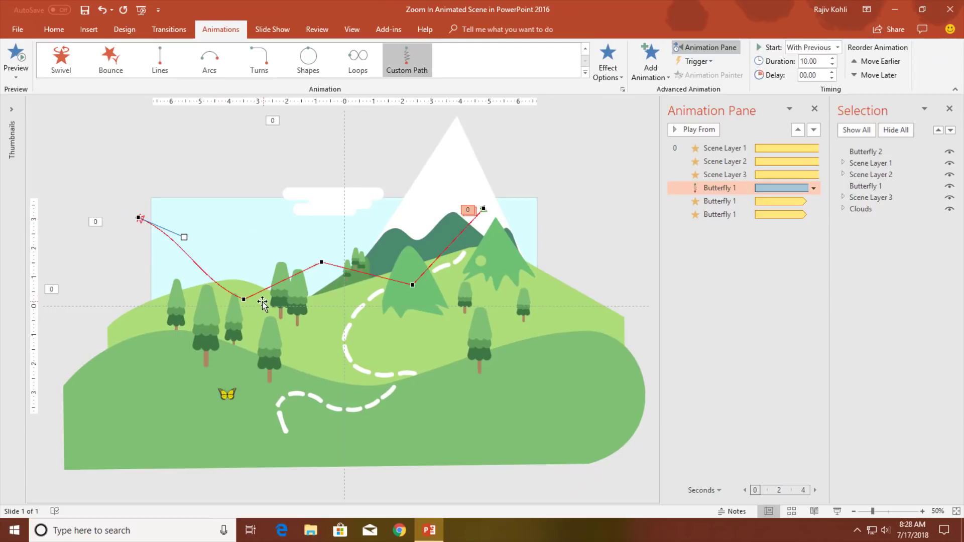
click(576, 185)
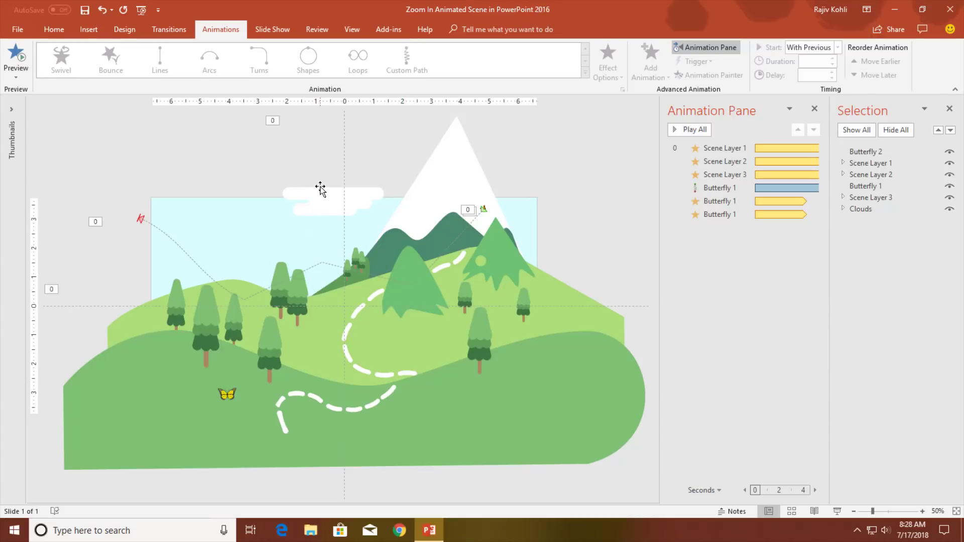
- Add a Left motion path to the Clouds group and extend its end point to near the slide's left edge
click(324, 204)
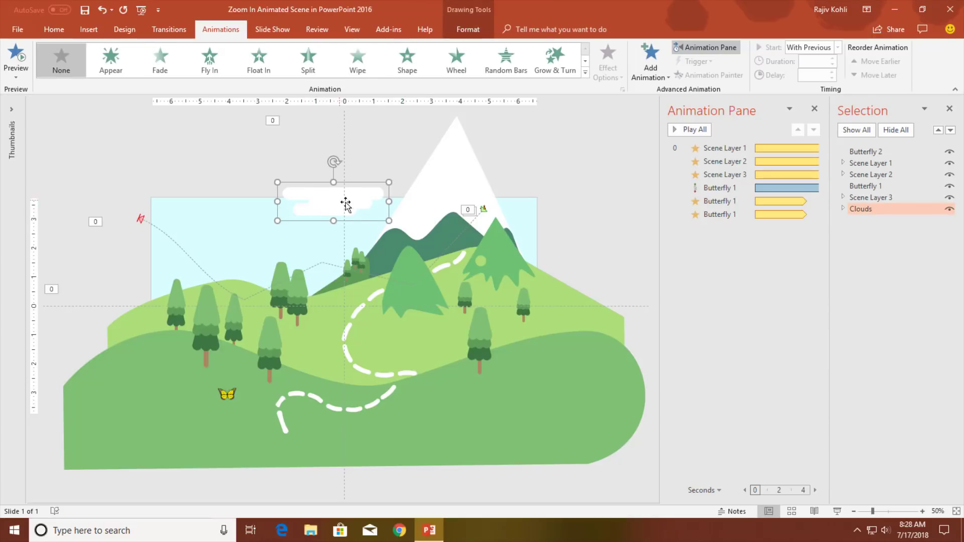
click(651, 76)
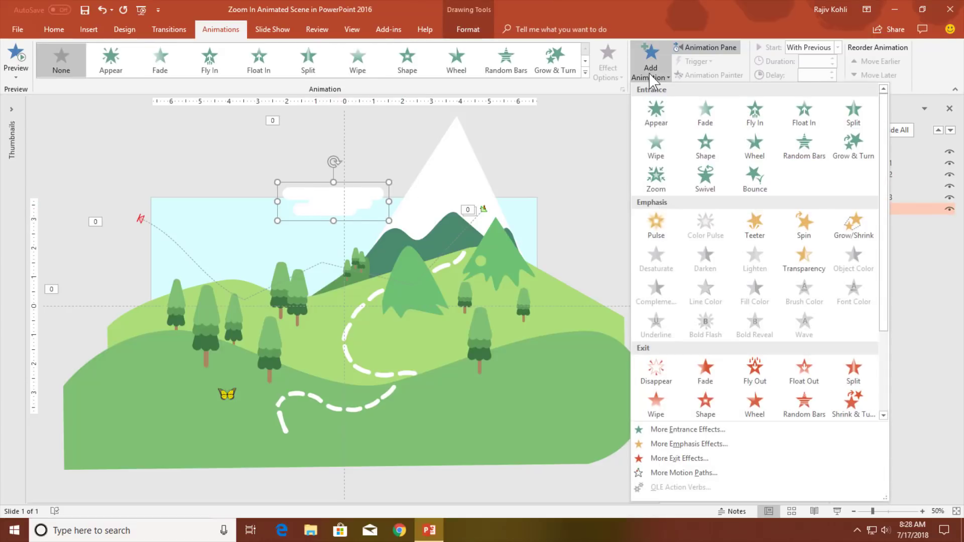
click(684, 473)
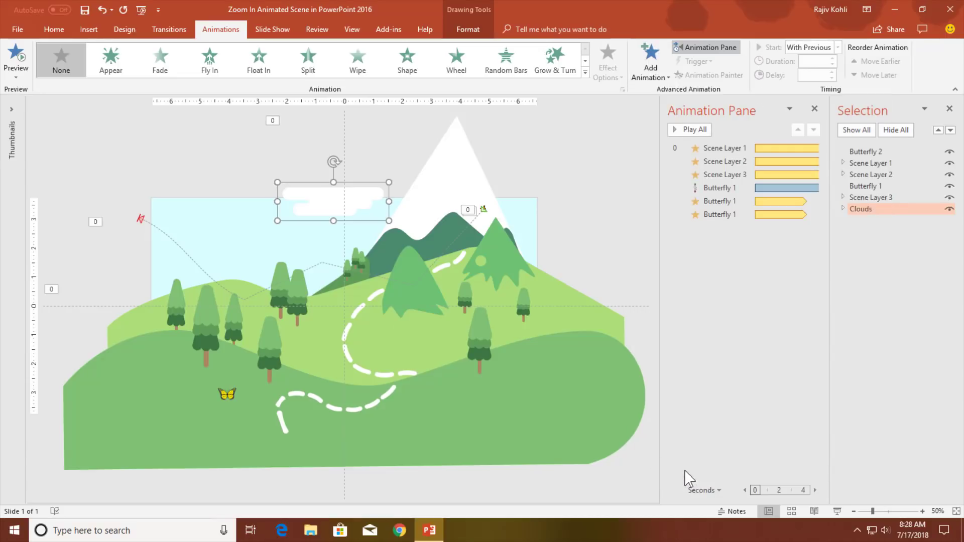
scroll(431, 221, down, 3)
click(418, 265)
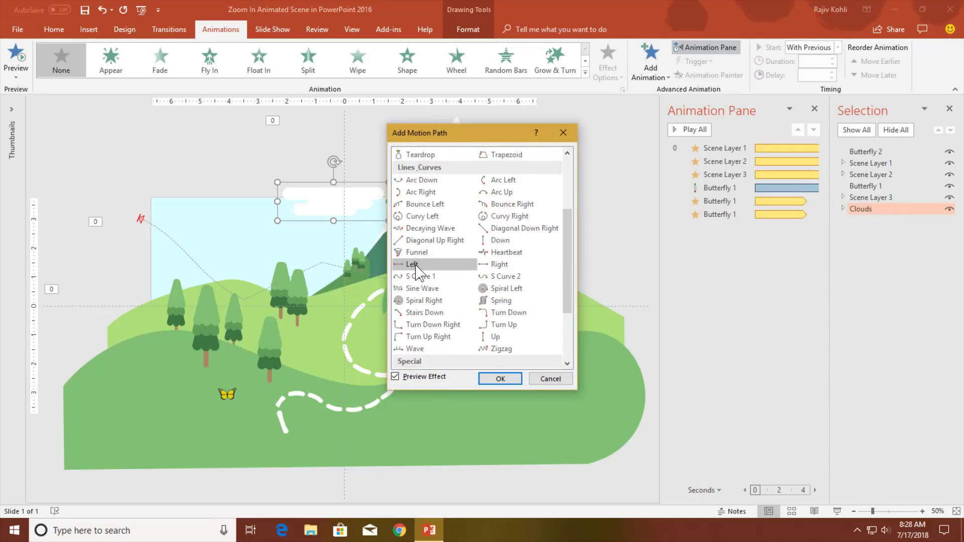
click(500, 379)
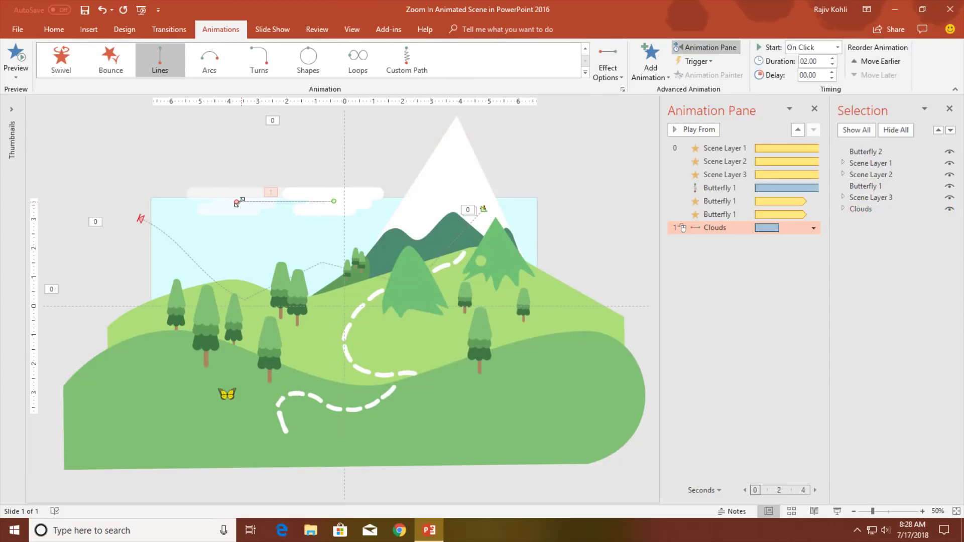
drag(237, 202, 162, 202)
- Set the Clouds motion path to start With Previous with a duration of 8 seconds, and open its effect settings
click(836, 47)
click(811, 73)
click(819, 62)
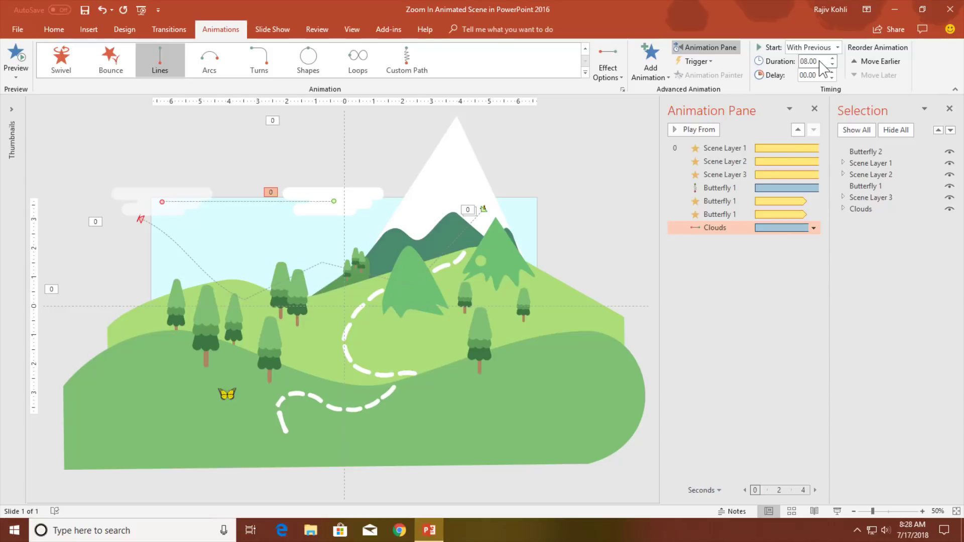
double_click(717, 229)
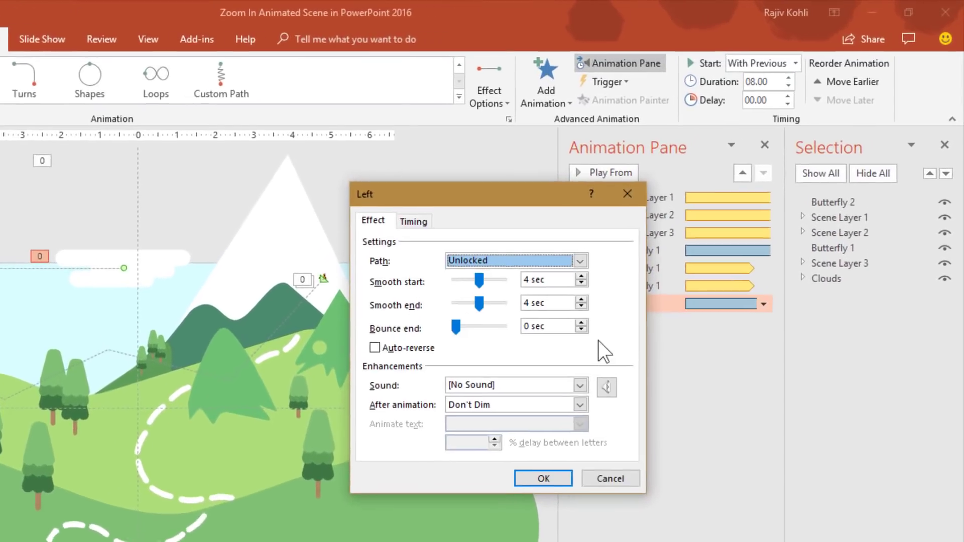
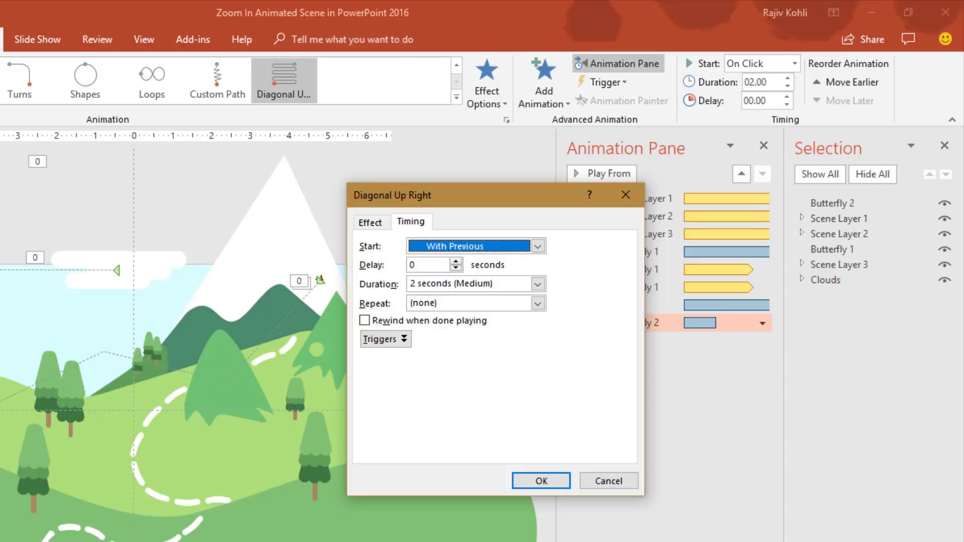
- Cancel the timing settings of Butterfly 2's Diagonal Up Right motion path and delete that animation
key(Escape)
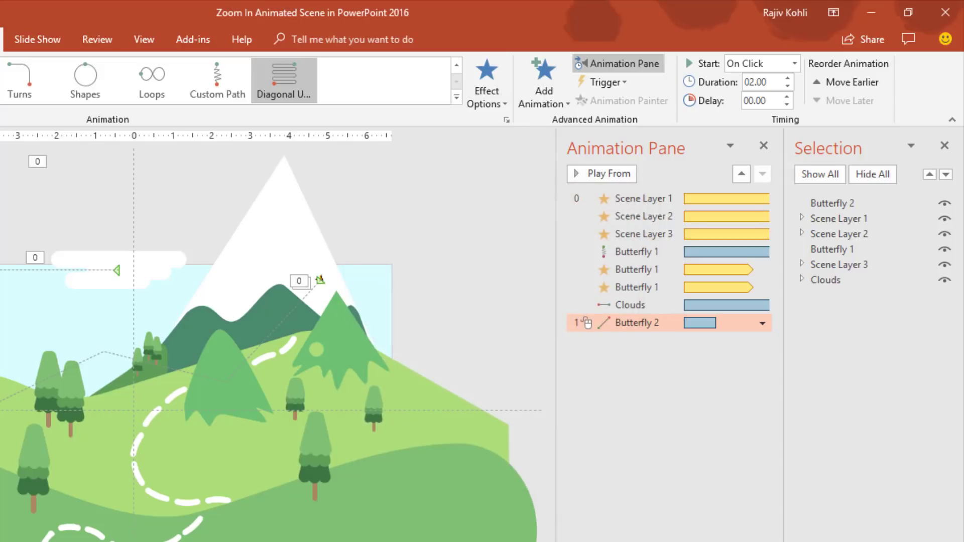
click(625, 324)
key(Delete)
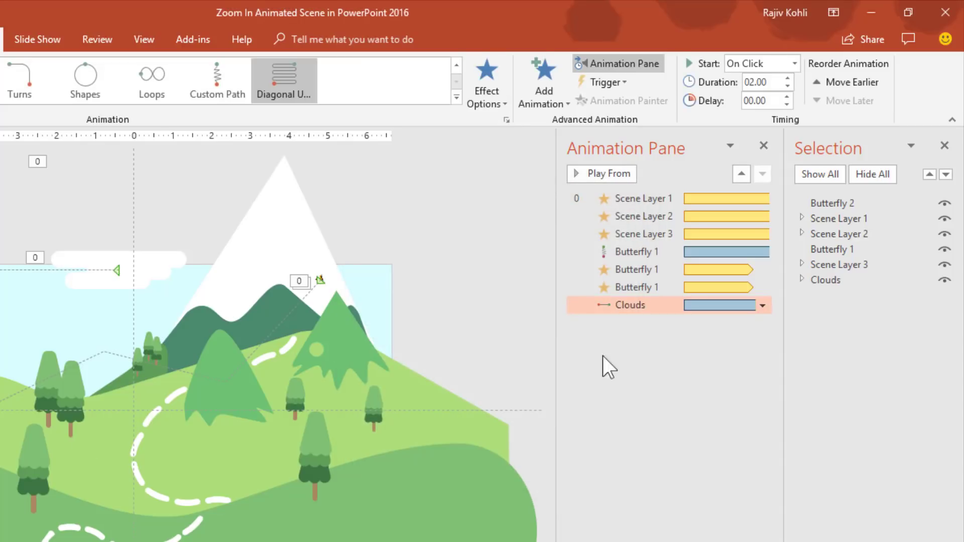
- Copy all of Butterfly 1's animations to Butterfly 2 with the Animation Painter
click(321, 281)
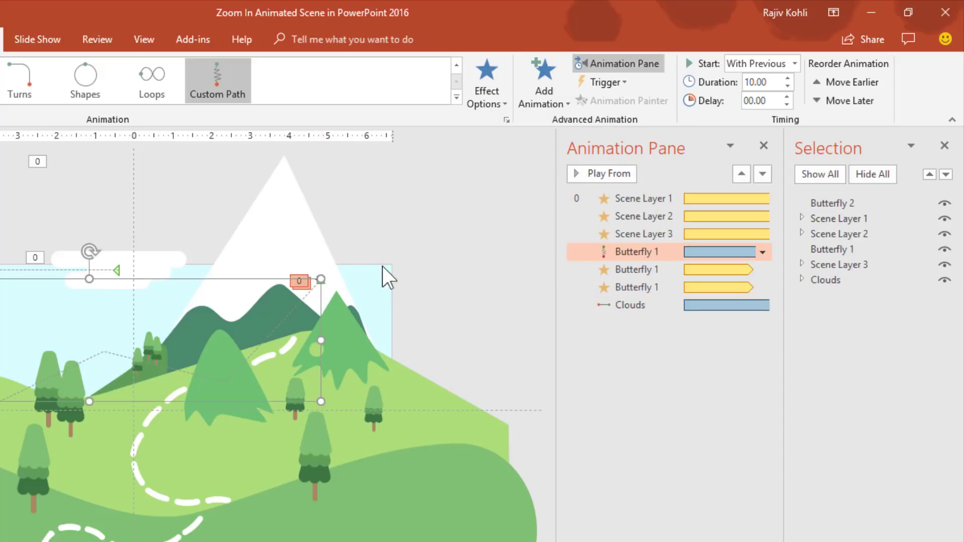
scroll(382, 266, up, 2)
click(382, 235)
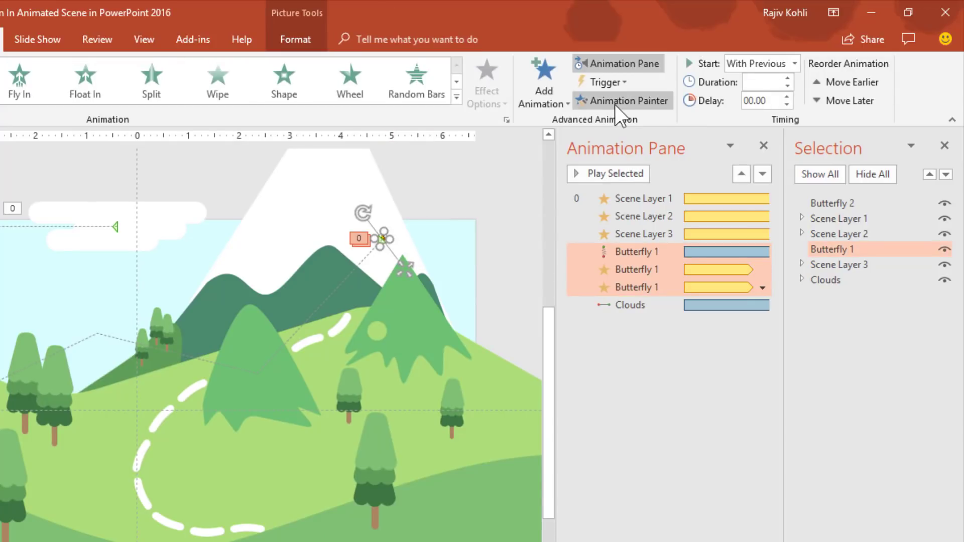
click(619, 101)
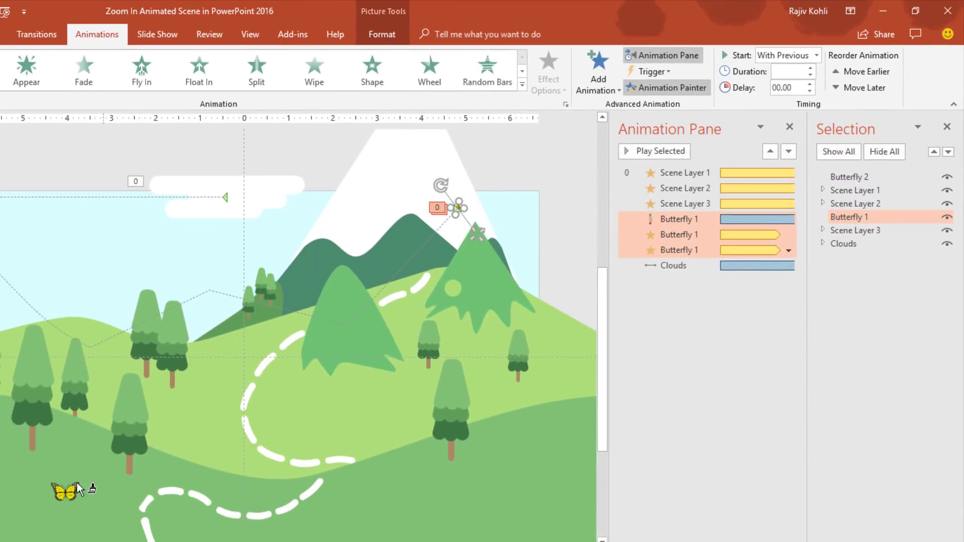
click(67, 493)
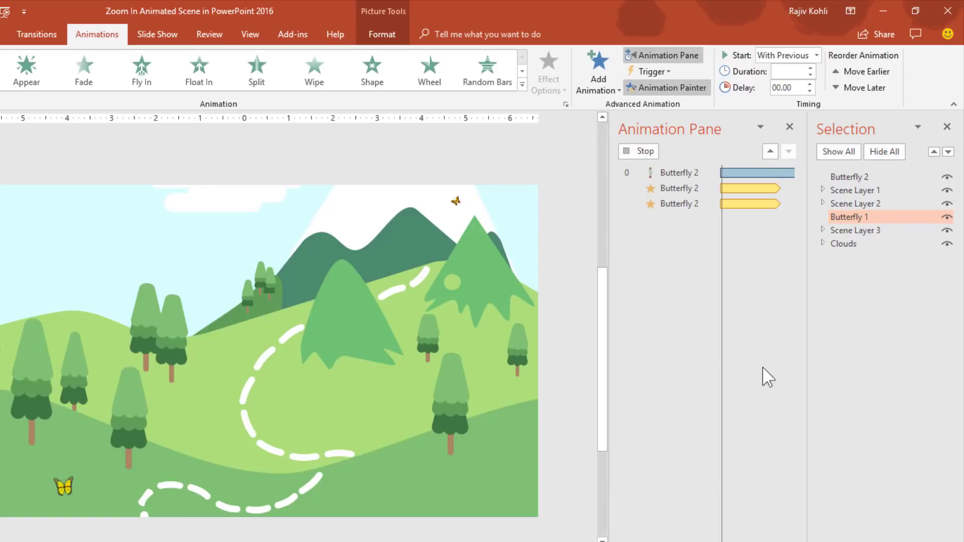
click(698, 332)
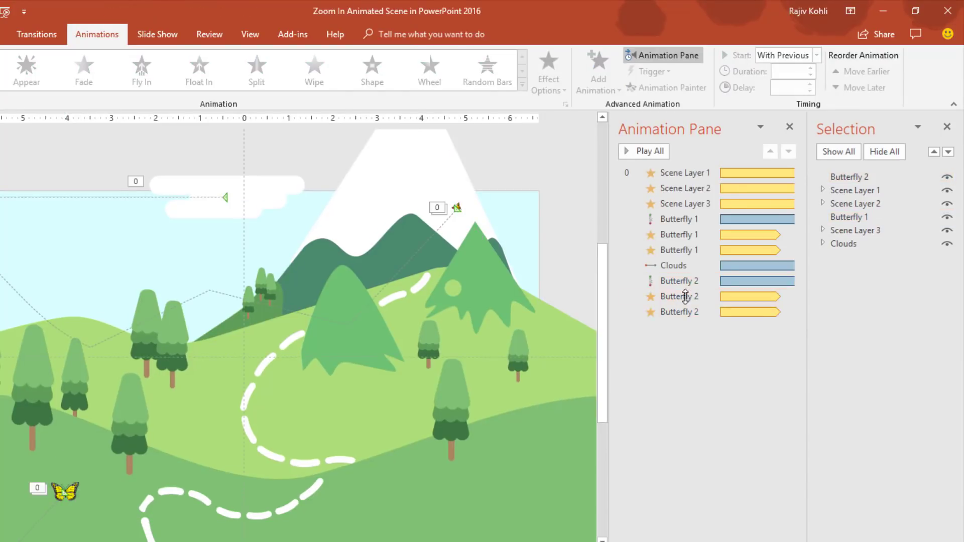
- Edit the points of Butterfly 2's motion path and delete the intermediate point nearest its start
click(676, 280)
scroll(79, 375, down, 10)
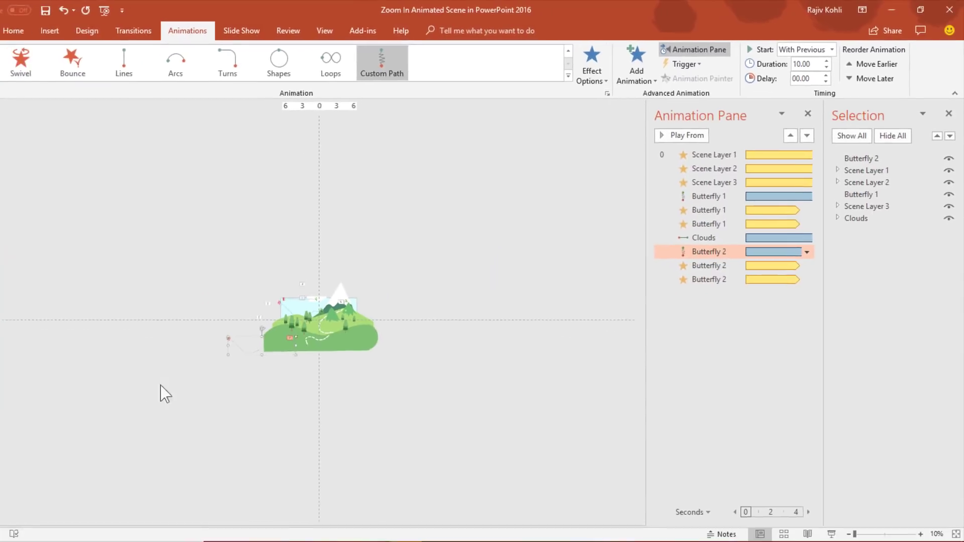
scroll(279, 353, up, 5)
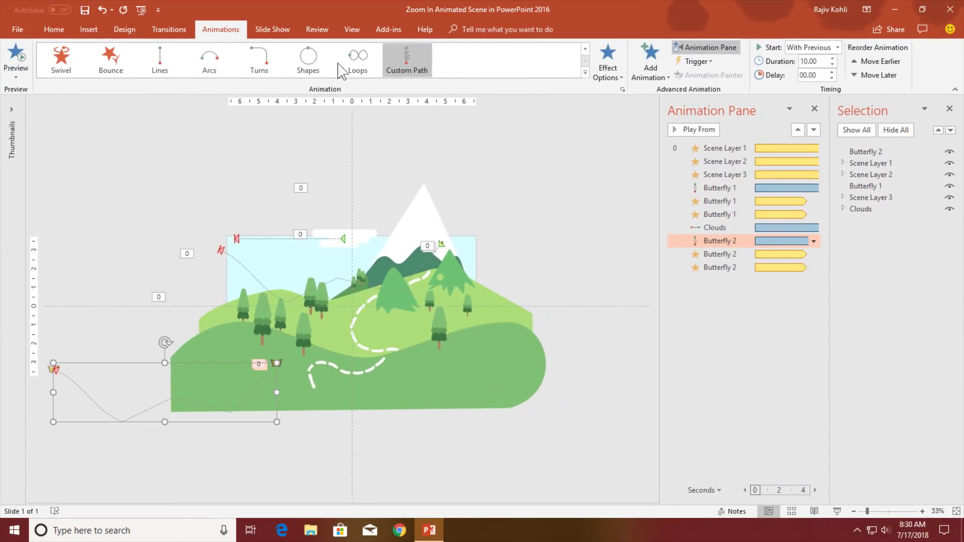
click(611, 75)
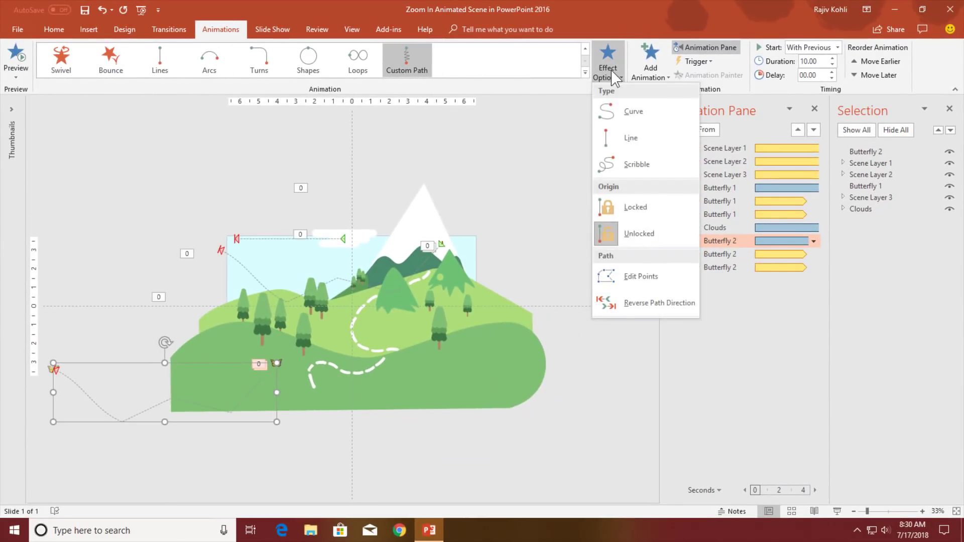
click(641, 277)
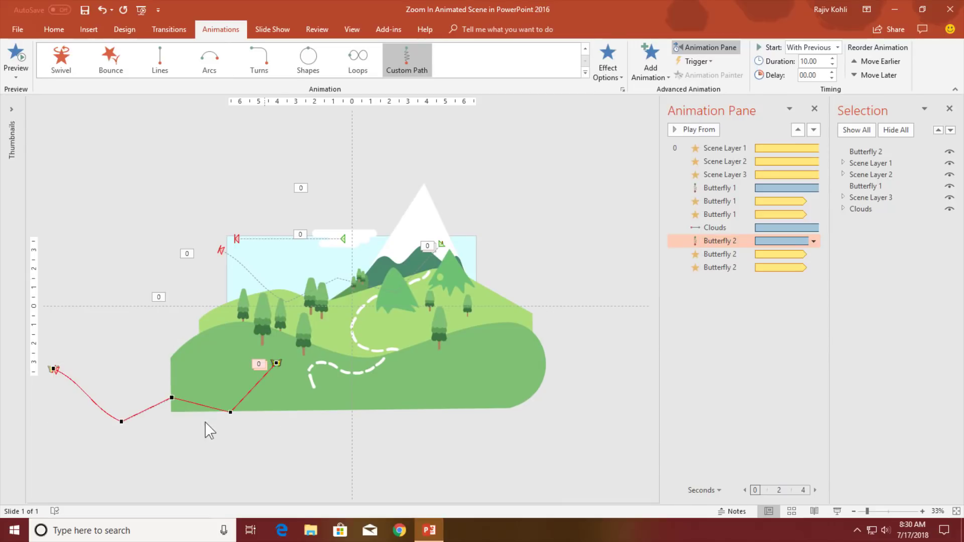
right_click(230, 413)
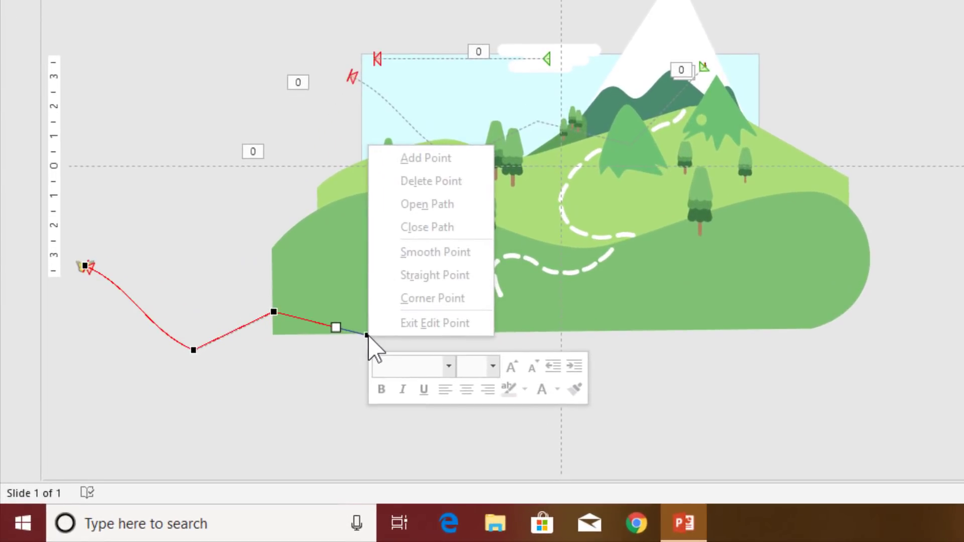
click(367, 335)
right_click(367, 335)
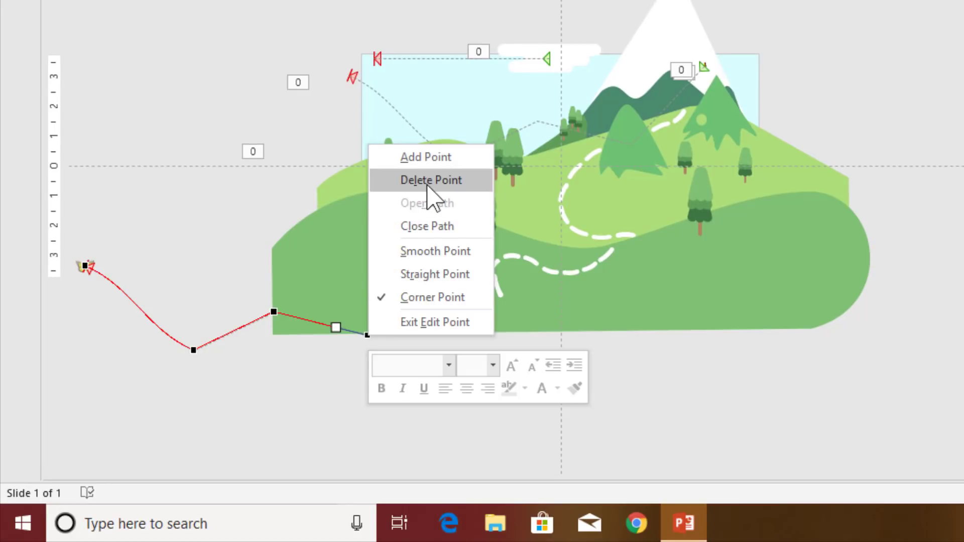
click(430, 180)
- Delete the two remaining intermediate points of Butterfly 2's path, and move its end point up and nearer the slide as one smooth curve
right_click(276, 311)
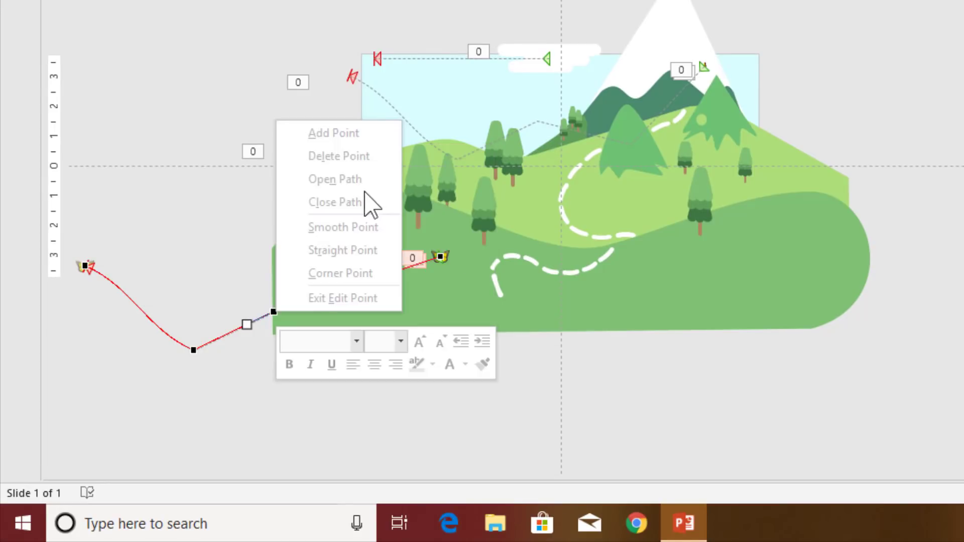
click(272, 311)
right_click(272, 311)
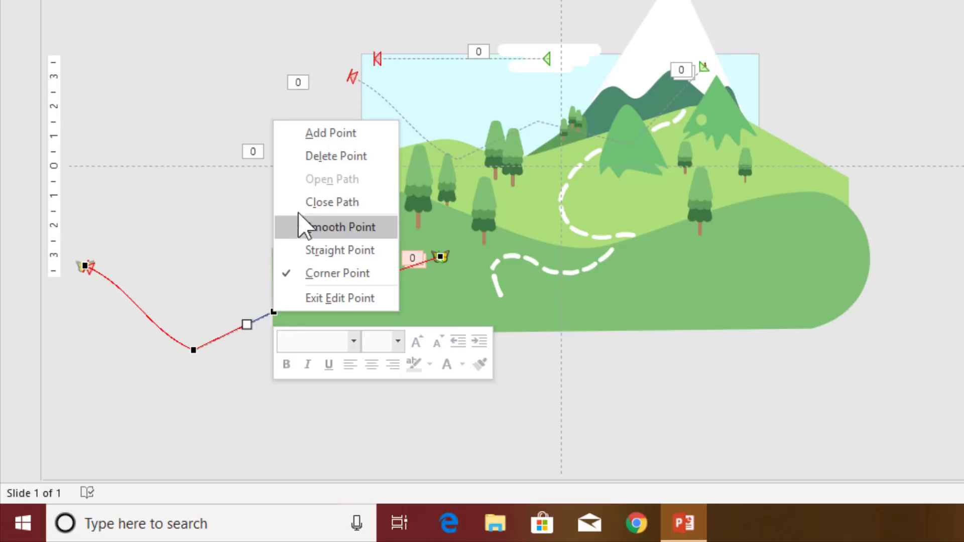
click(342, 160)
right_click(194, 348)
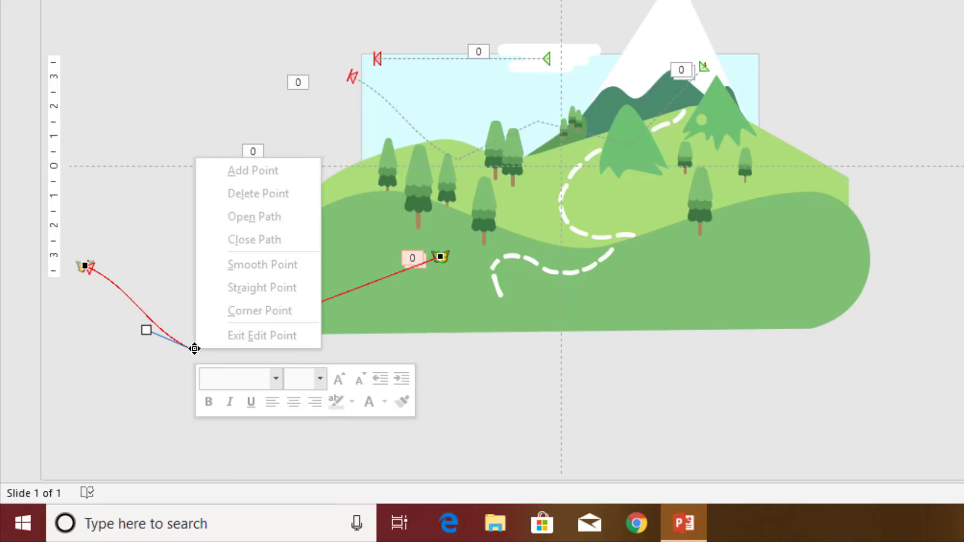
click(259, 199)
drag(85, 257, 239, 100)
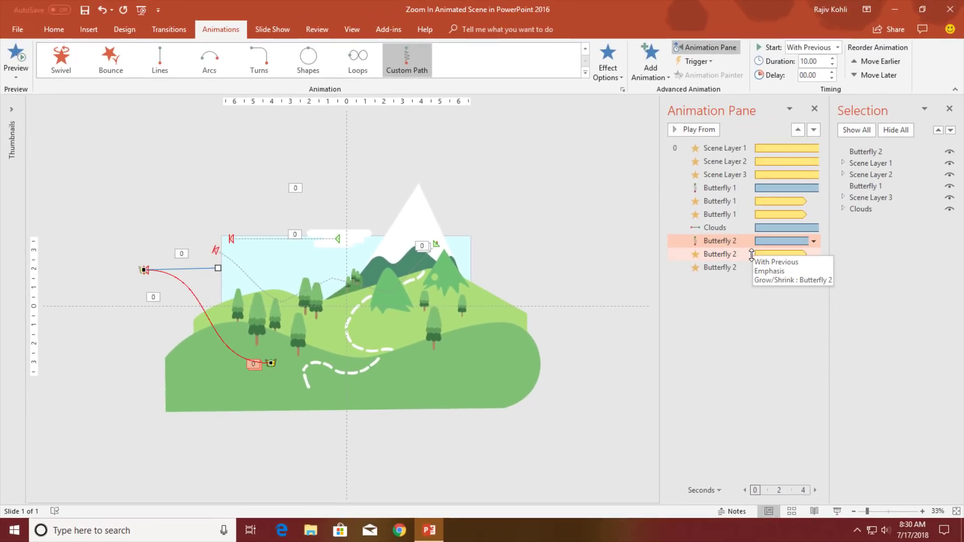
click(606, 314)
- Play the slide show to check the zooming layers, drifting clouds and both flying butterflies
click(839, 512)
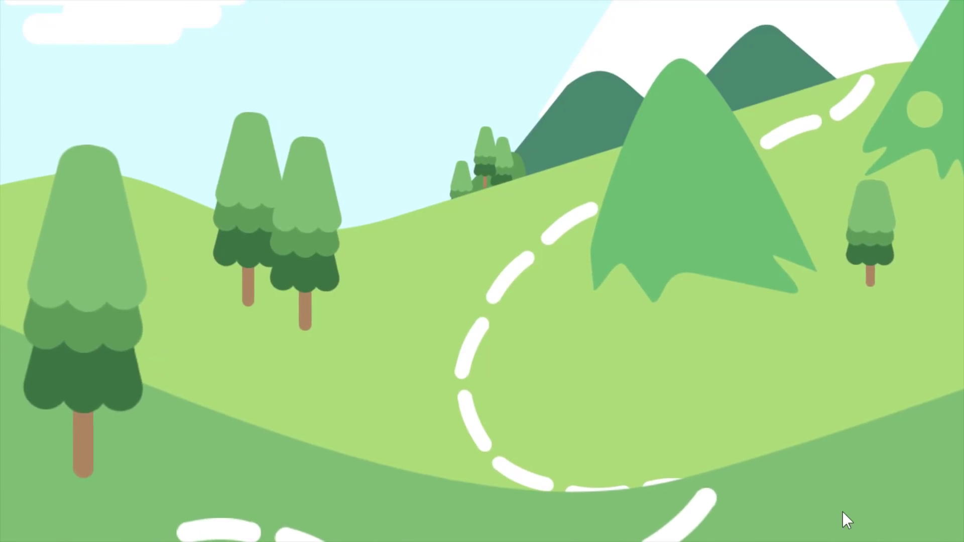
key(Escape)
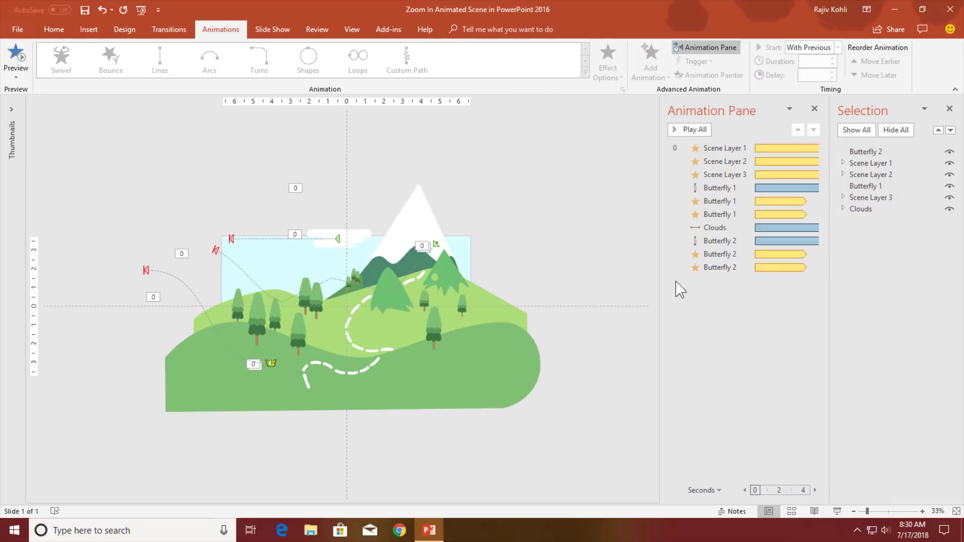
key(F5)
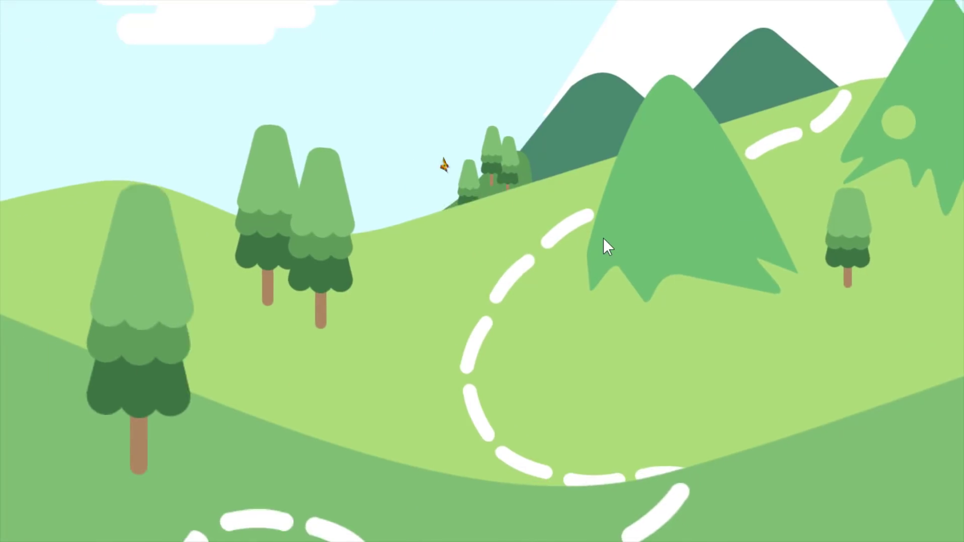
key(Escape)
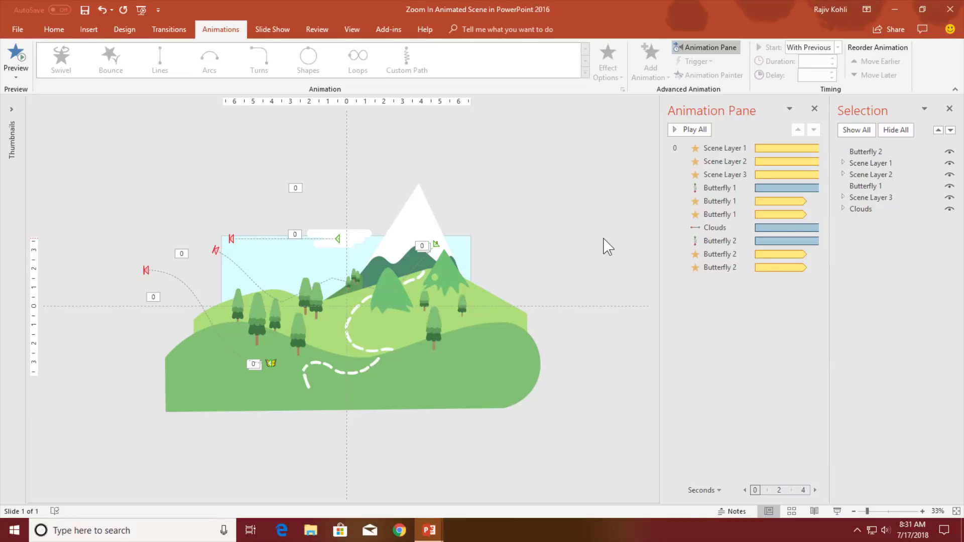
key(F5)
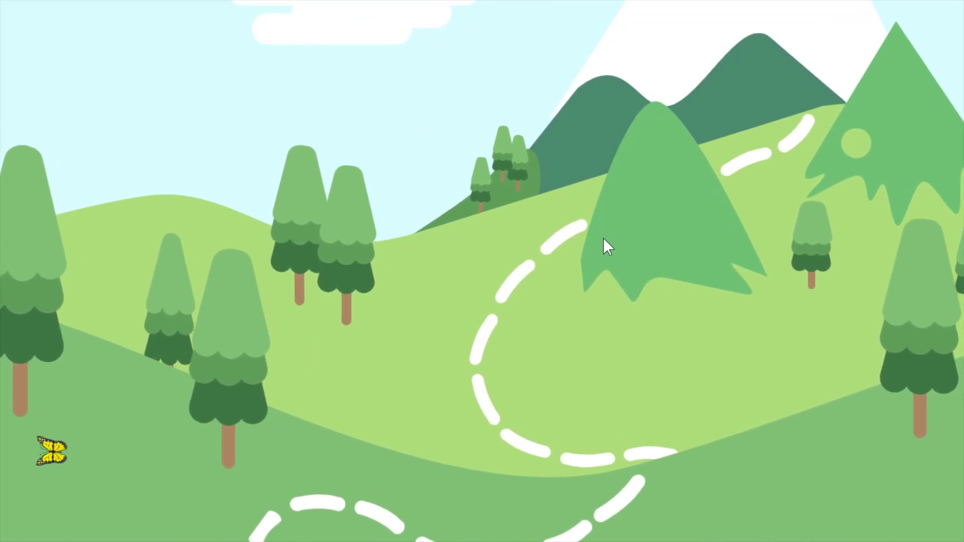